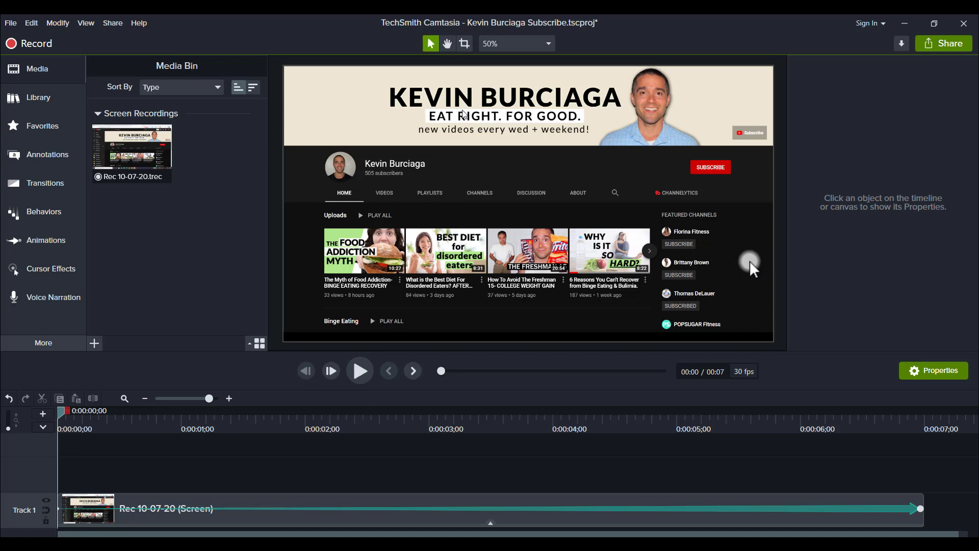
- Play the edited subscribe clip on Track 1 and scrub through its zoom, subscribe and notification-bell moments
{"action": "left_click", "coordinate": [360, 371]}
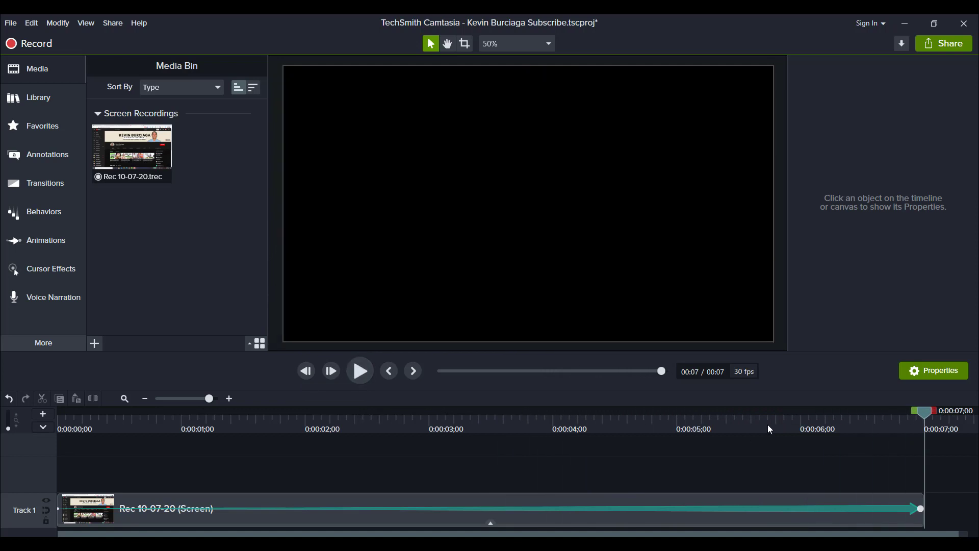
{"action": "left_click_drag", "start_coordinate": [764, 423], "coordinate": [564, 429]}
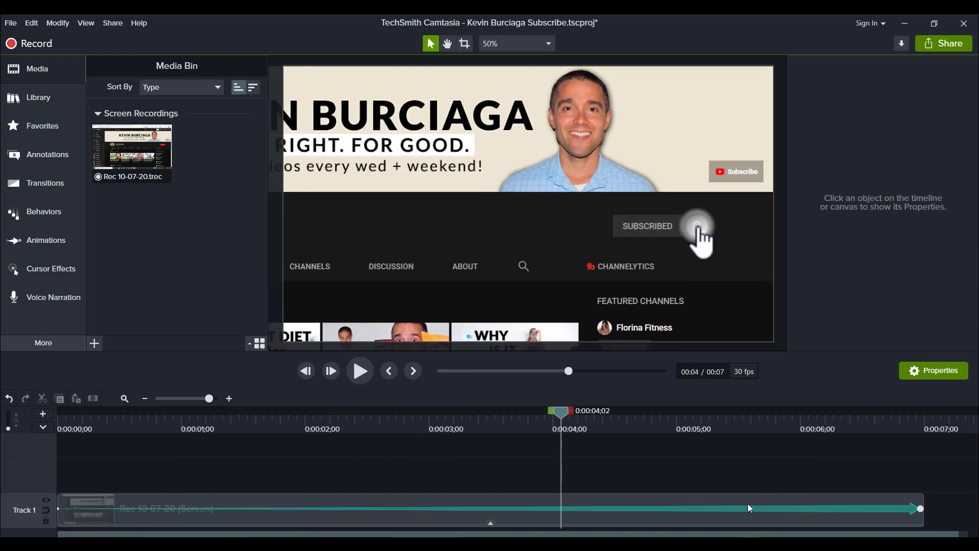
{"action": "left_click_drag", "start_coordinate": [677, 535], "coordinate": [742, 537]}
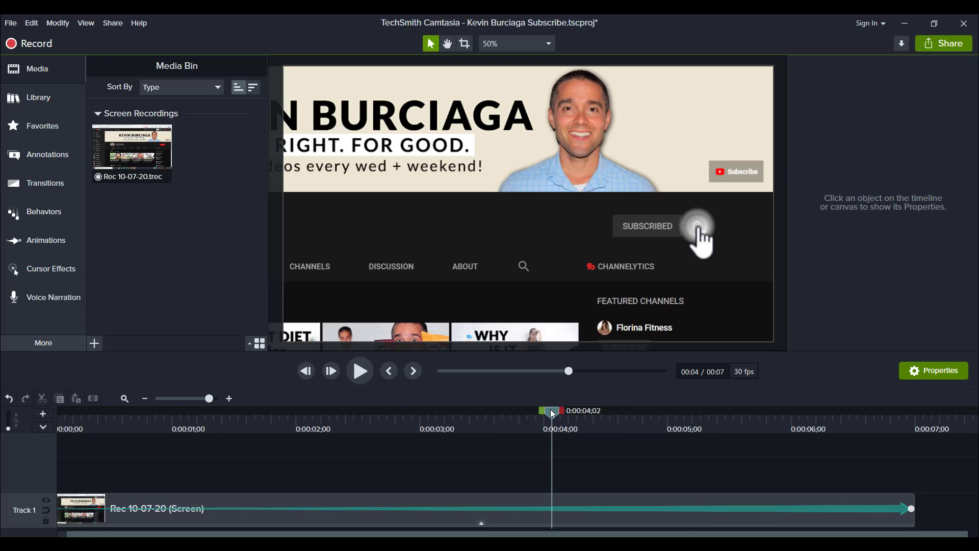
{"action": "left_click_drag", "start_coordinate": [553, 415], "coordinate": [328, 424]}
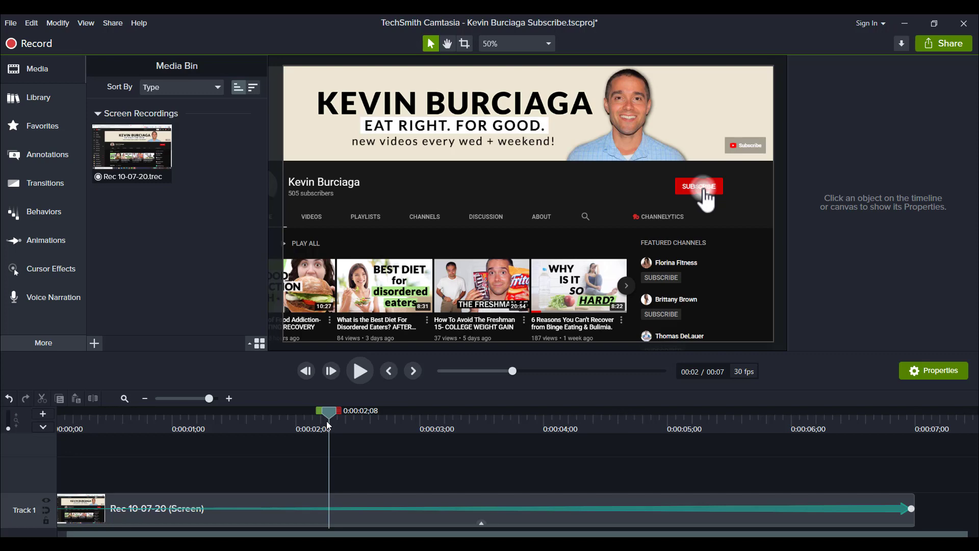
{"action": "left_click_drag", "start_coordinate": [329, 425], "coordinate": [759, 479]}
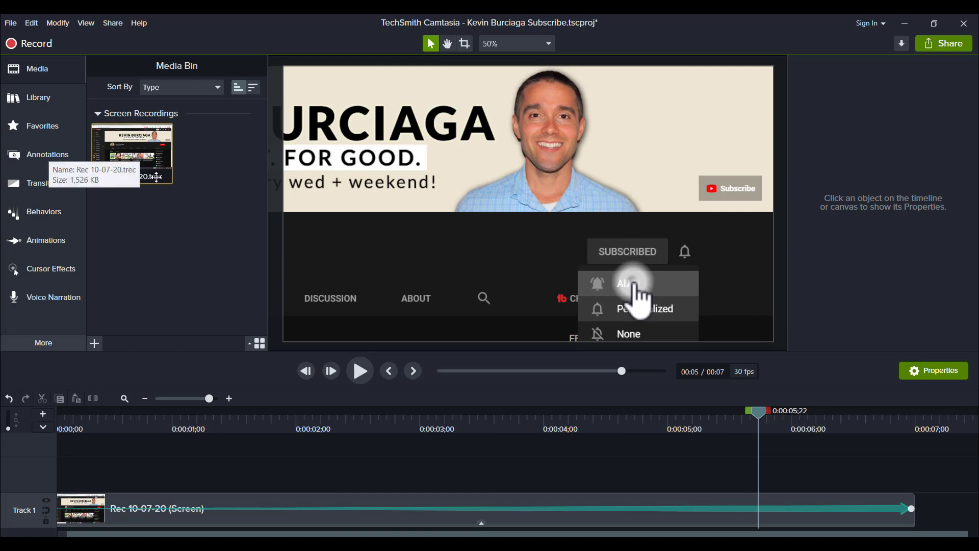
- Add a second copy of Rec 10-07-20.trec to Track 1 after the edited clip and play it through
{"action": "left_click_drag", "start_coordinate": [121, 138], "coordinate": [920, 524]}
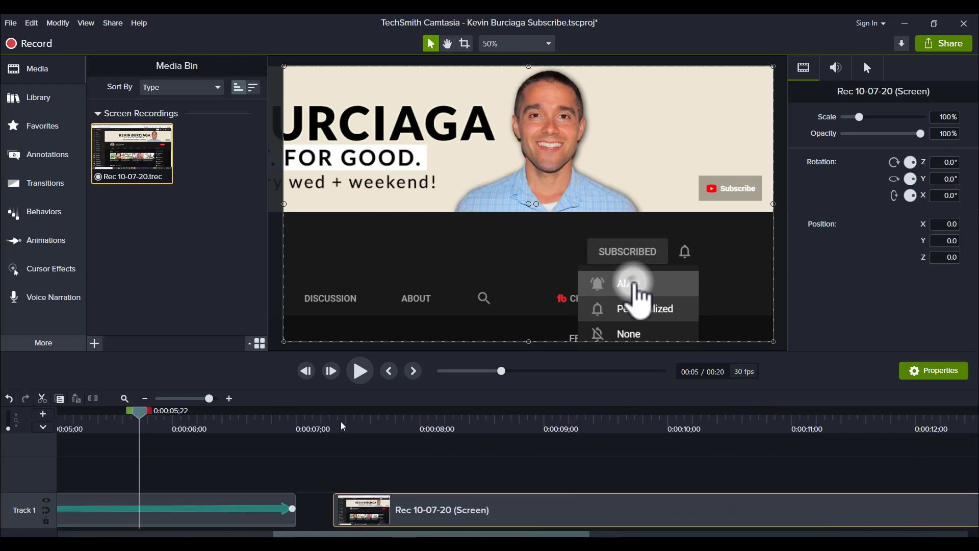
{"action": "left_click_drag", "start_coordinate": [345, 426], "coordinate": [431, 428]}
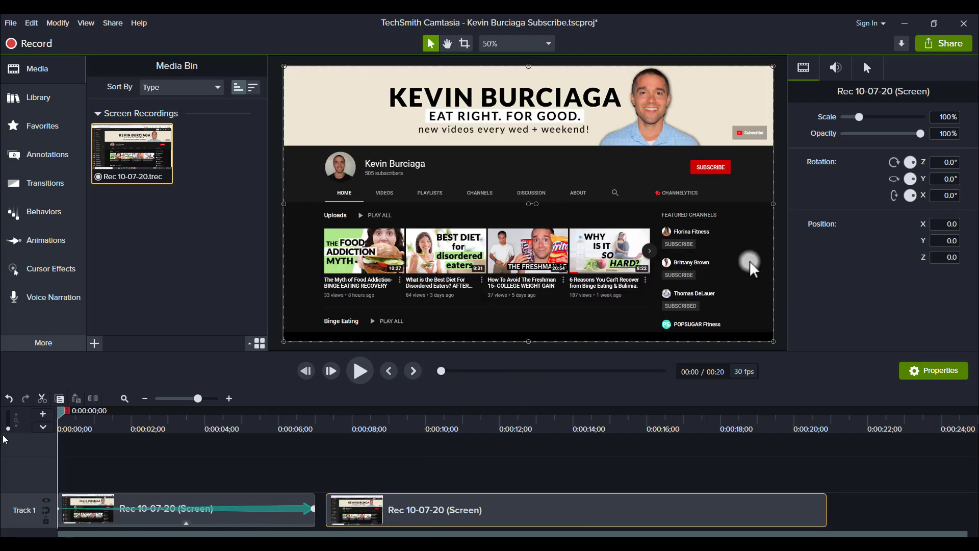
{"action": "left_click", "coordinate": [353, 425]}
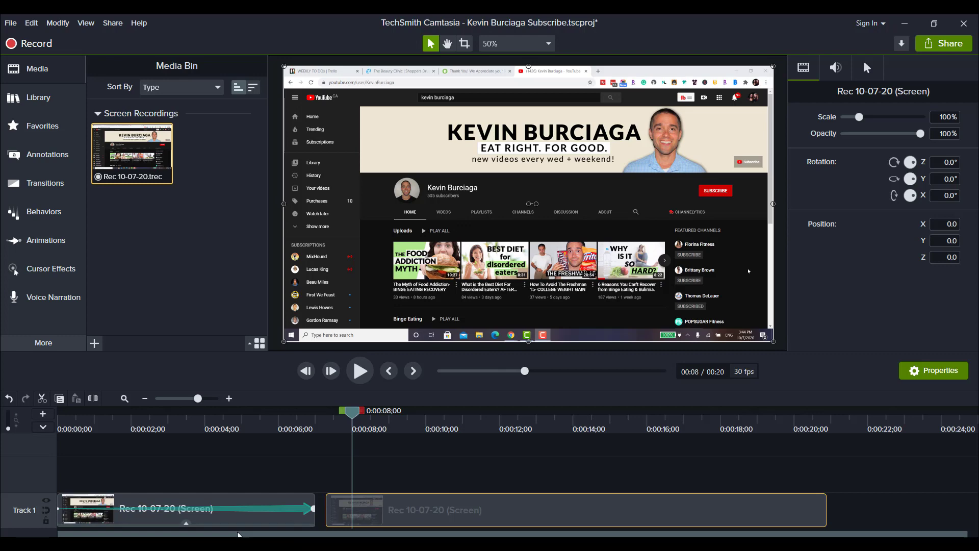
{"action": "left_click", "coordinate": [69, 429]}
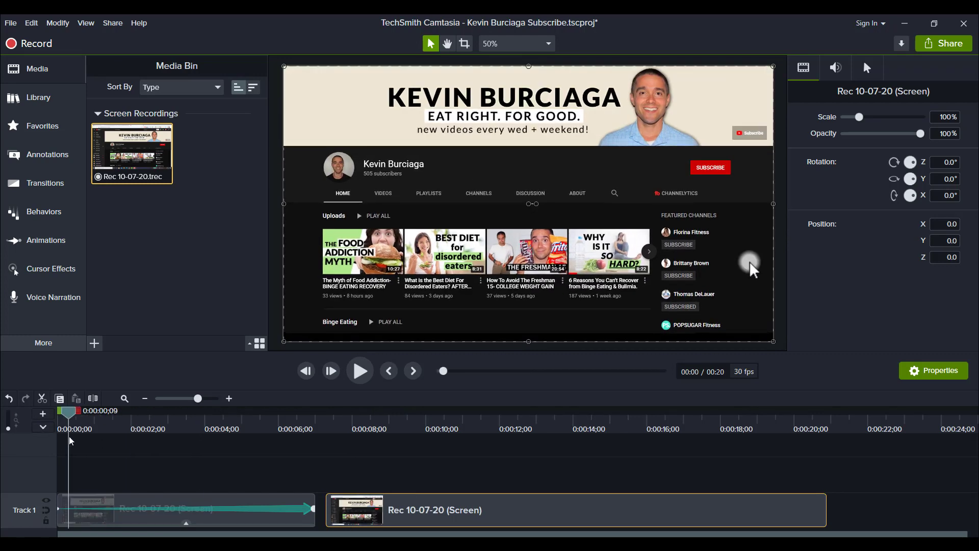
{"action": "left_click", "coordinate": [360, 428]}
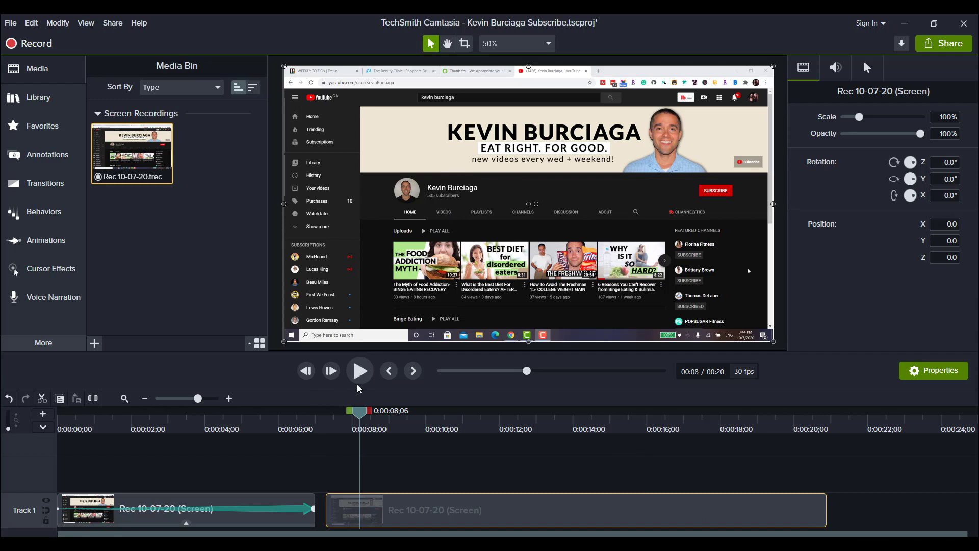
{"action": "left_click", "coordinate": [332, 422]}
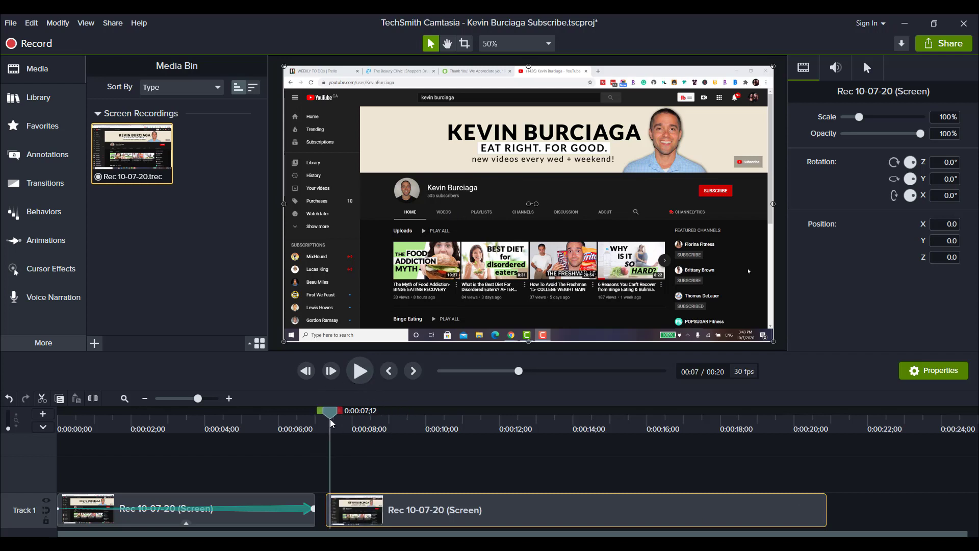
{"action": "left_click", "coordinate": [360, 379]}
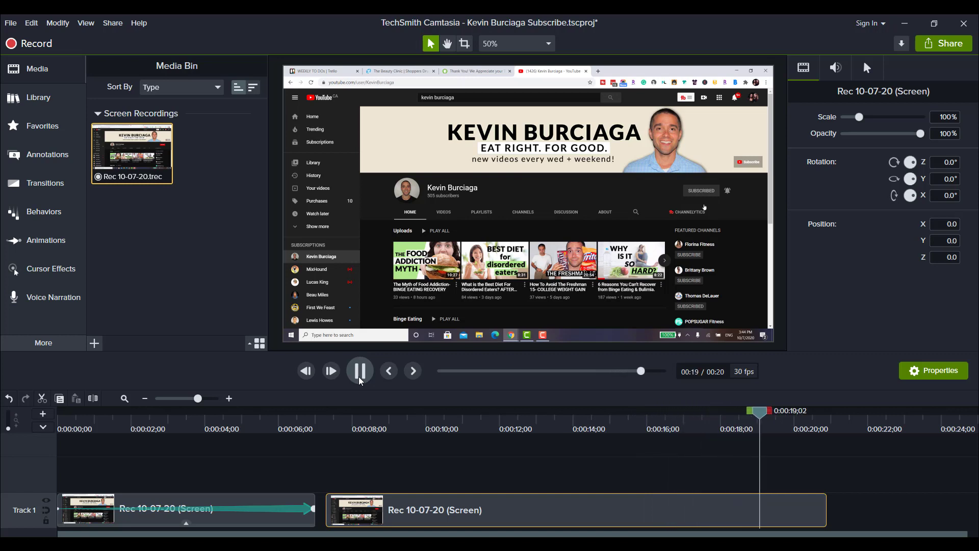
- Crop the second clip on all four sides to the channel page, removing the browser bar, sidebar, scrollbar and taskbar
{"action": "left_click", "coordinate": [353, 419]}
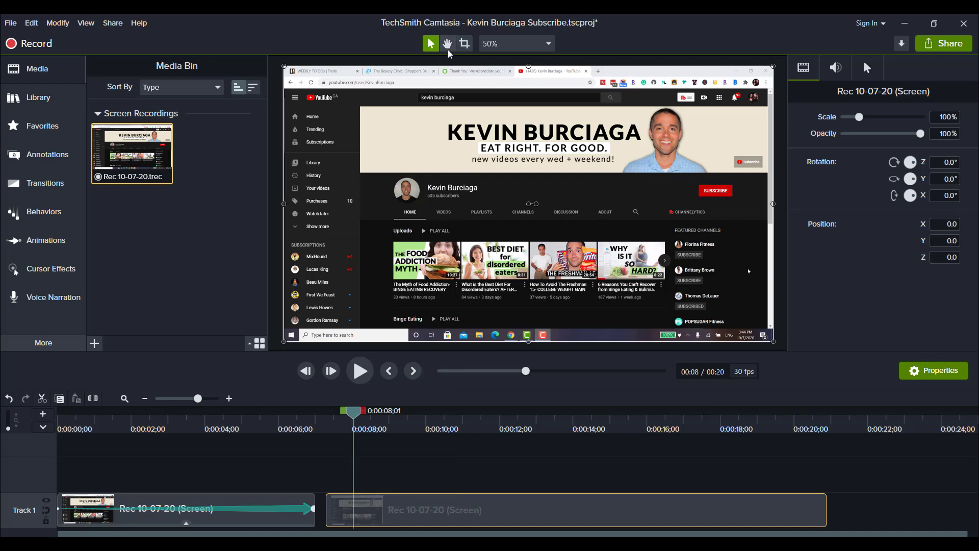
{"action": "left_click", "coordinate": [465, 44]}
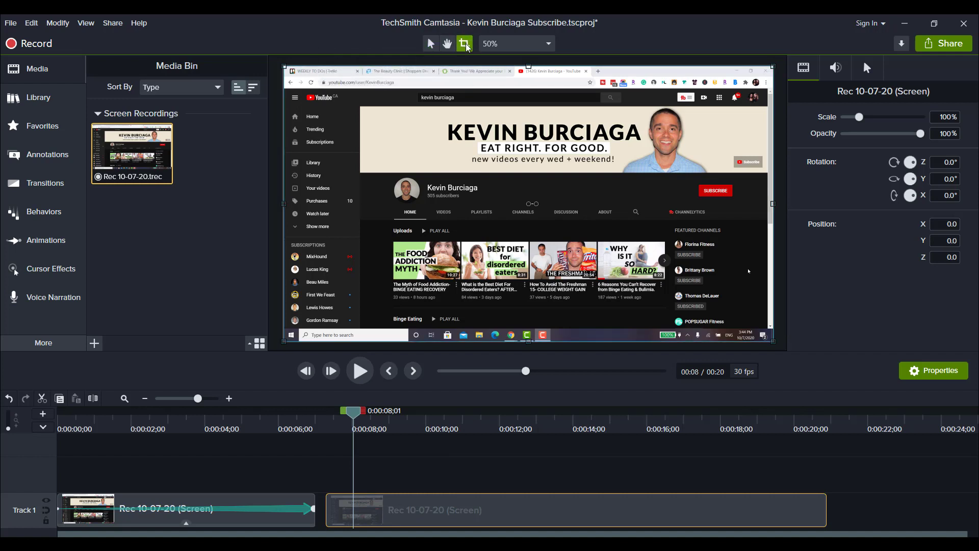
{"action": "left_click_drag", "start_coordinate": [529, 67], "coordinate": [528, 107]}
{"action": "left_click_drag", "start_coordinate": [284, 223], "coordinate": [361, 230]}
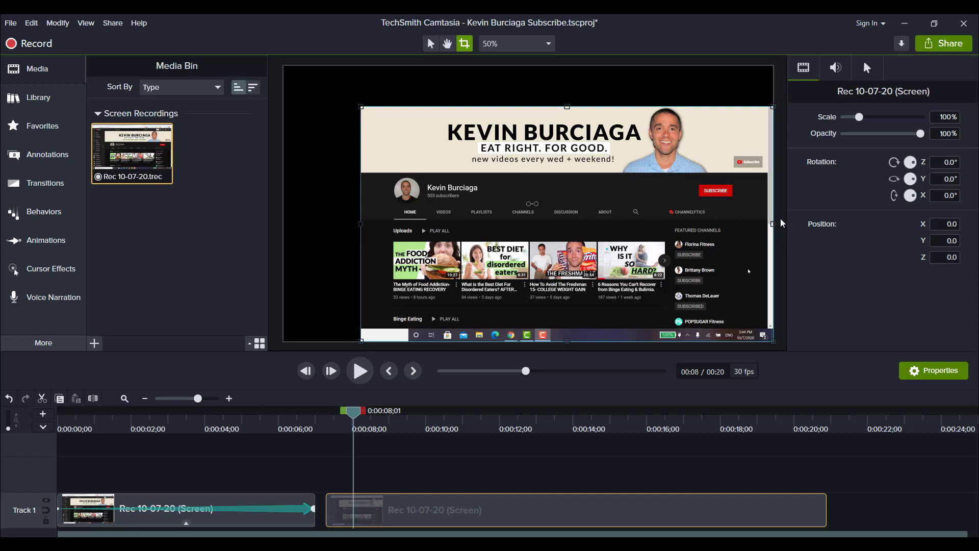
{"action": "left_click_drag", "start_coordinate": [781, 223], "coordinate": [767, 223]}
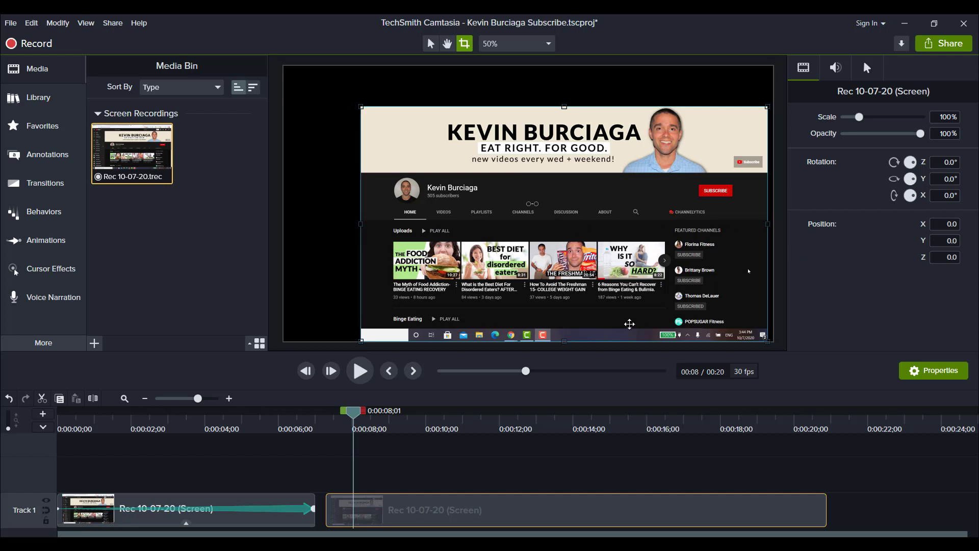
{"action": "left_click_drag", "start_coordinate": [564, 338], "coordinate": [556, 327]}
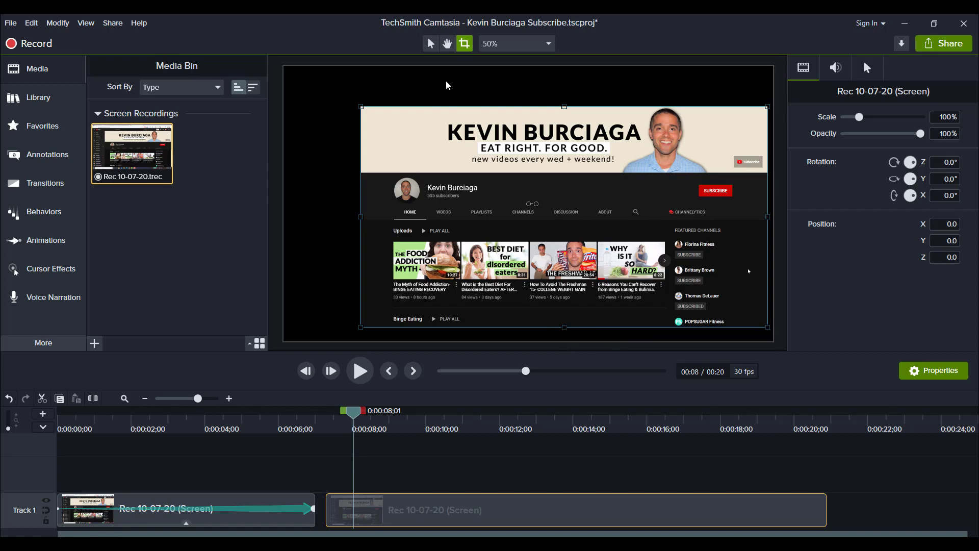
- Enlarge the cropped clip to about 124.7% scale so that it fills the whole canvas
{"action": "left_click", "coordinate": [431, 44]}
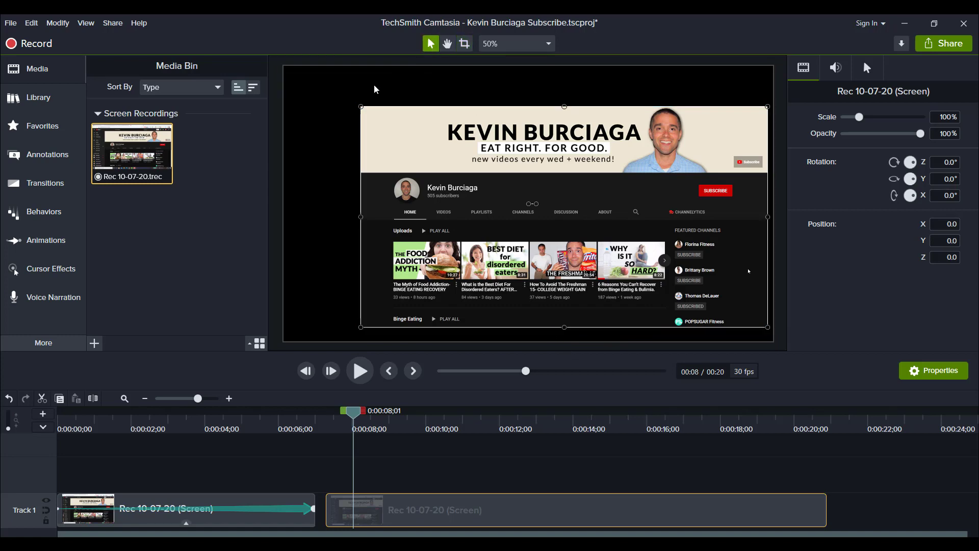
{"action": "left_click_drag", "start_coordinate": [361, 107], "coordinate": [288, 71]}
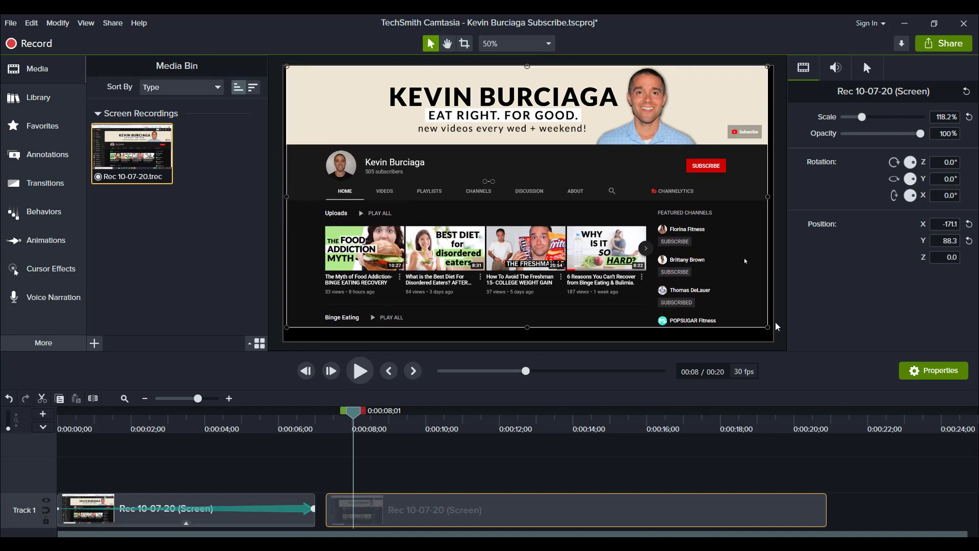
{"action": "left_click_drag", "start_coordinate": [765, 325], "coordinate": [772, 331]}
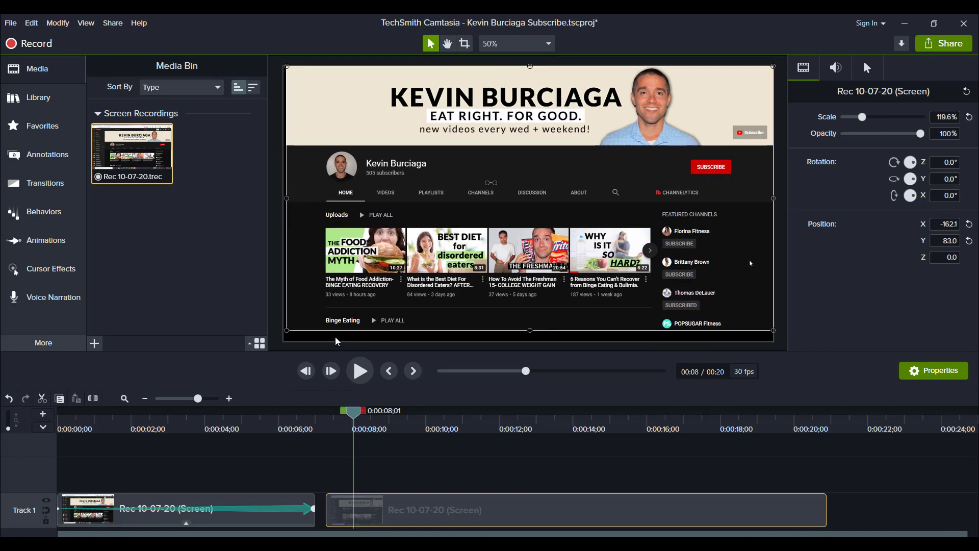
{"action": "left_click_drag", "start_coordinate": [284, 329], "coordinate": [279, 329]}
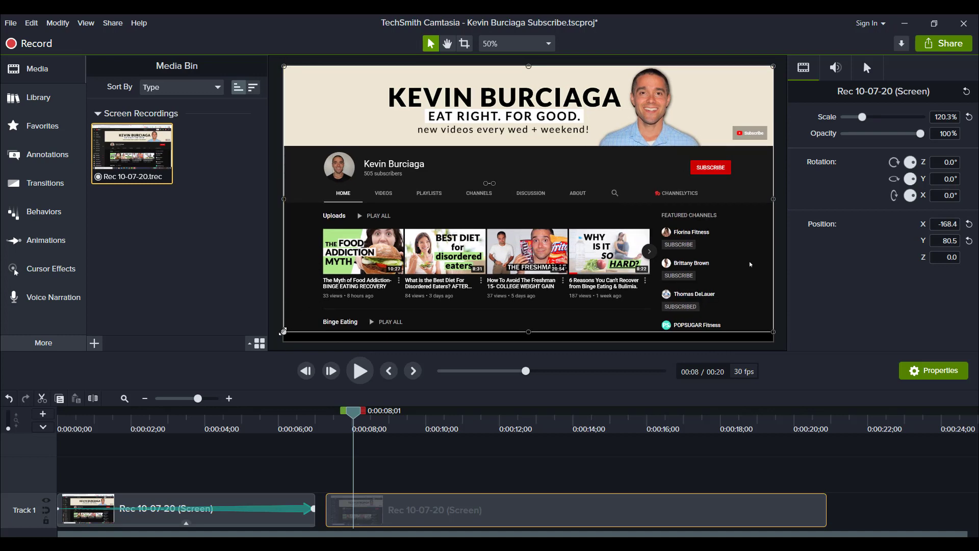
{"action": "left_click_drag", "start_coordinate": [284, 332], "coordinate": [266, 329]}
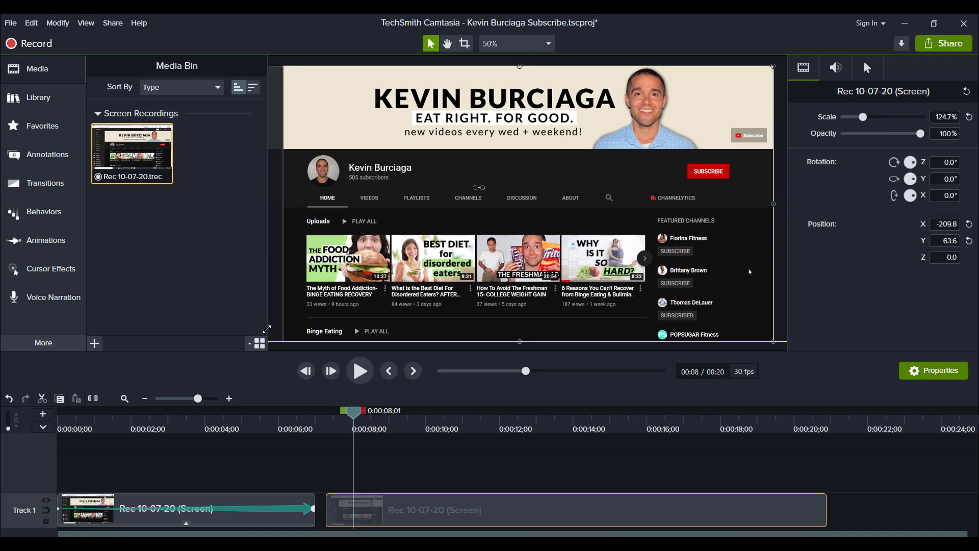
{"action": "left_click_drag", "start_coordinate": [366, 289], "coordinate": [366, 289]}
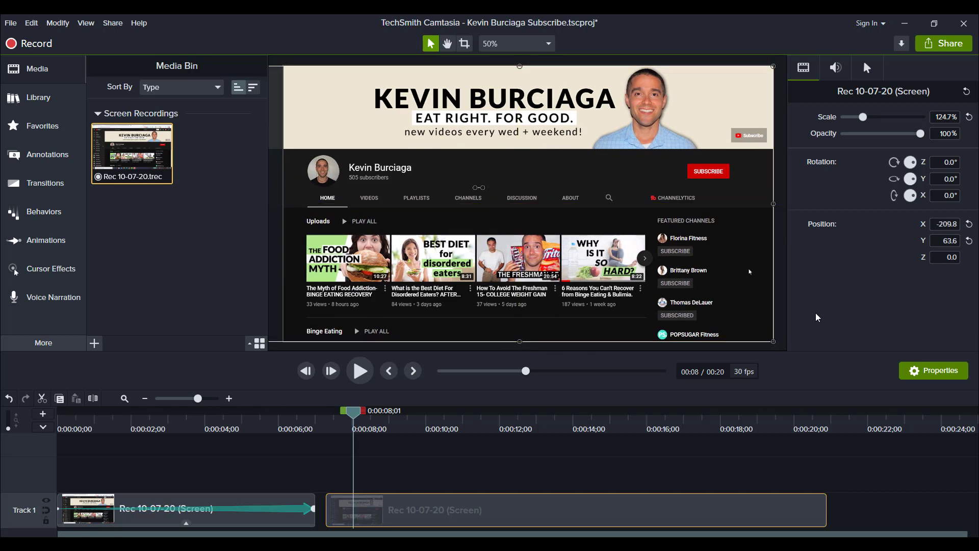
{"action": "left_click", "coordinate": [778, 321]}
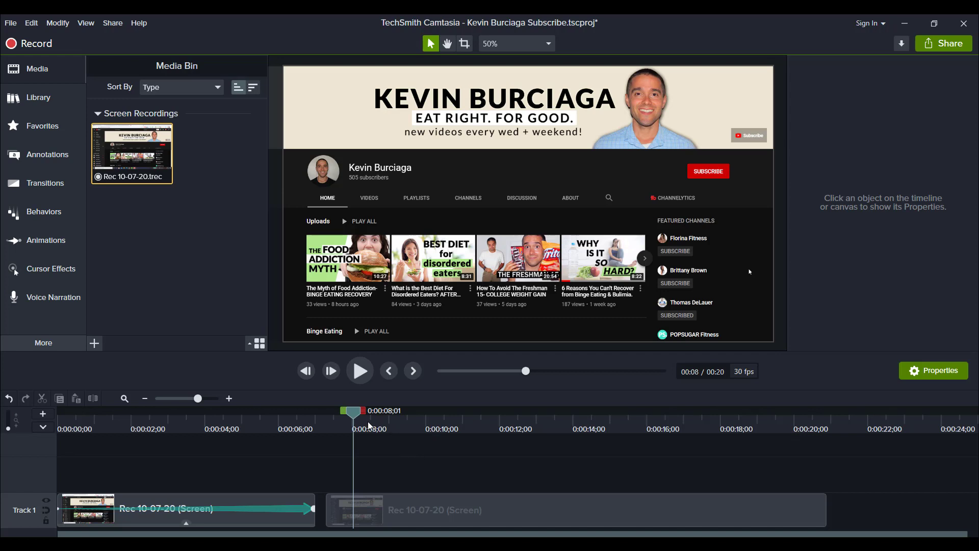
- Split the second clip at 0:00:09;10 and delete the part before the cut
{"action": "left_click_drag", "start_coordinate": [365, 422], "coordinate": [403, 443]}
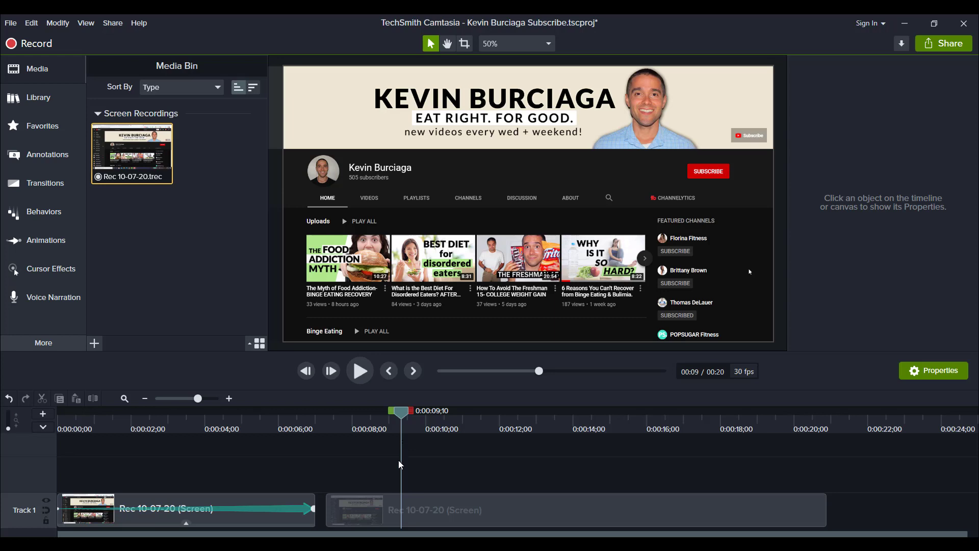
{"action": "left_click", "coordinate": [397, 518]}
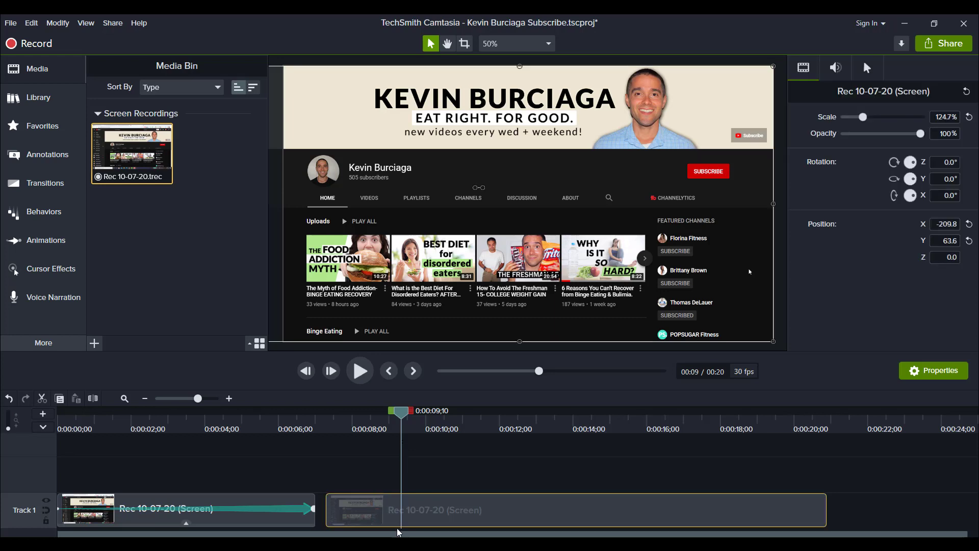
{"action": "mouse_move", "coordinate": [392, 549]}
{"action": "key", "text": "s"}
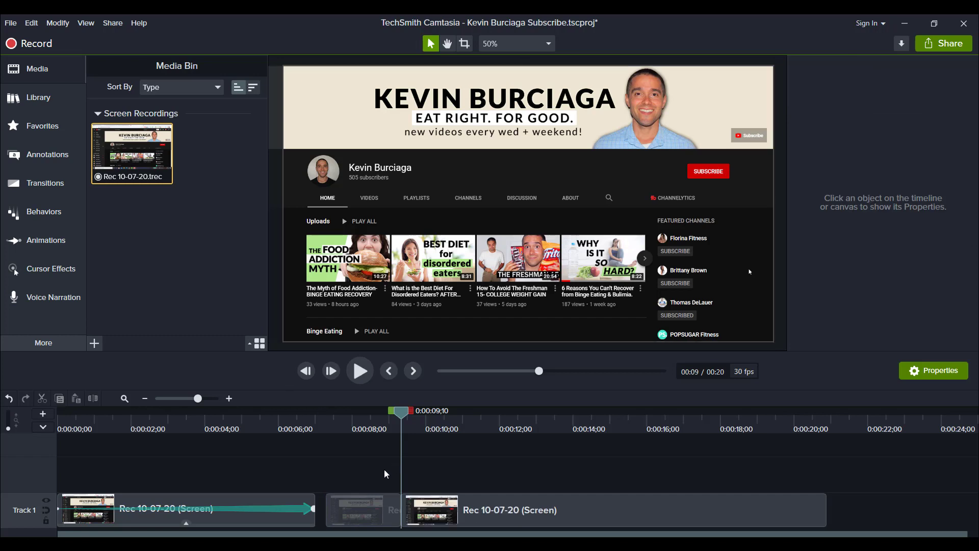
{"action": "left_click", "coordinate": [366, 506]}
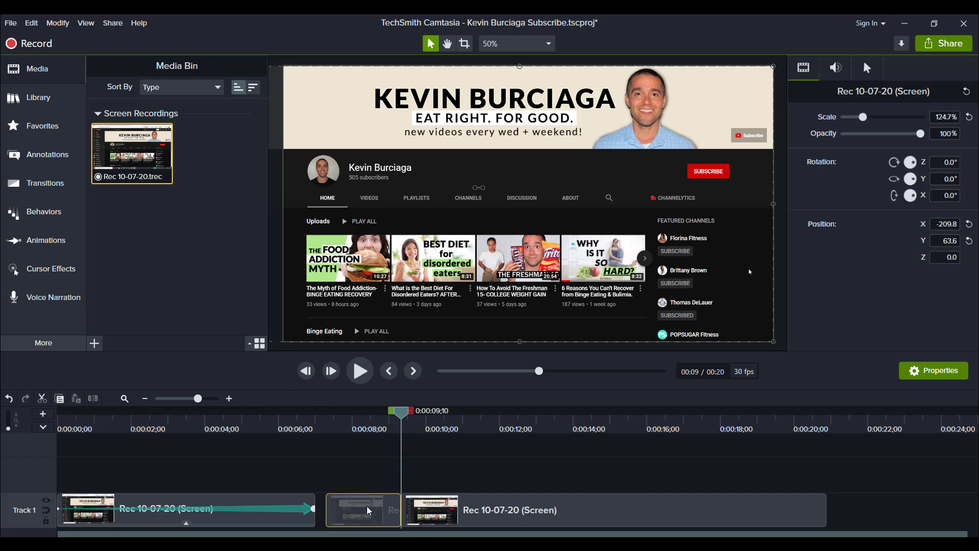
{"action": "key", "text": "Delete"}
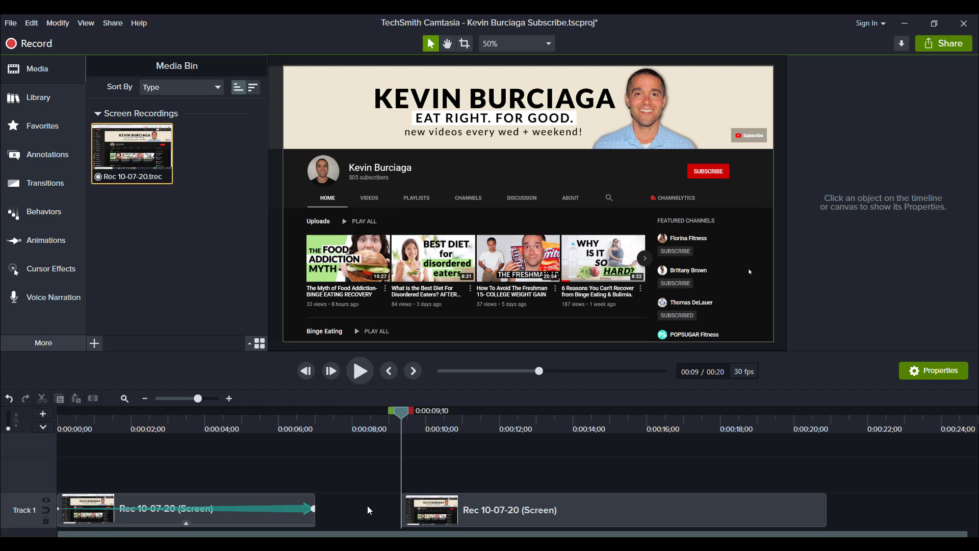
- Split the second clip at 0:00:15;29, just after the bell is set to All, and delete the part after the cut
{"action": "key", "text": "space"}
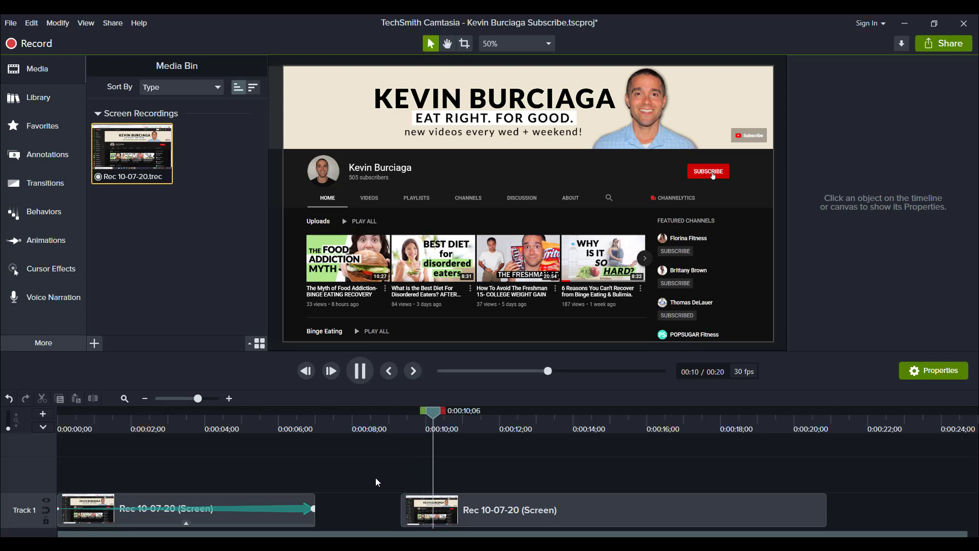
{"action": "left_click", "coordinate": [359, 368]}
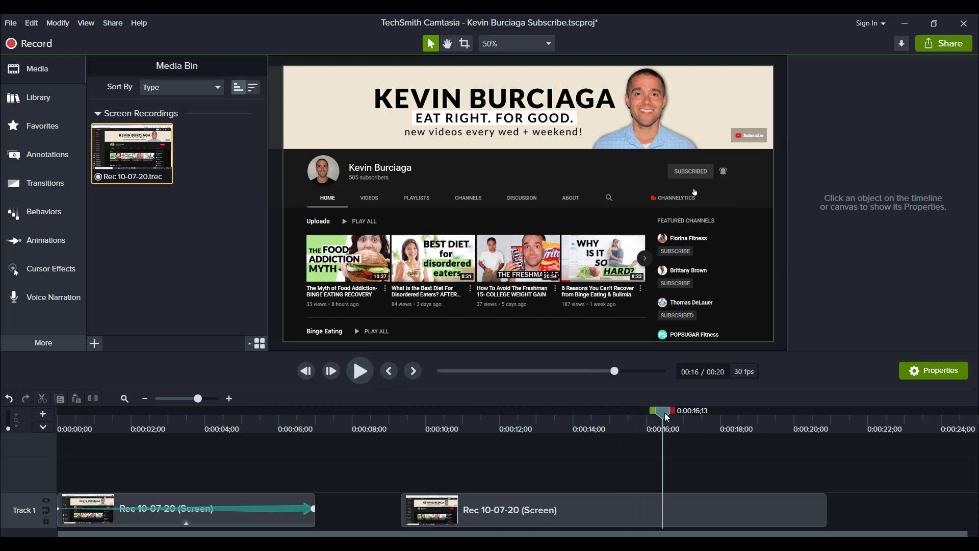
{"action": "left_click_drag", "start_coordinate": [667, 417], "coordinate": [561, 437]}
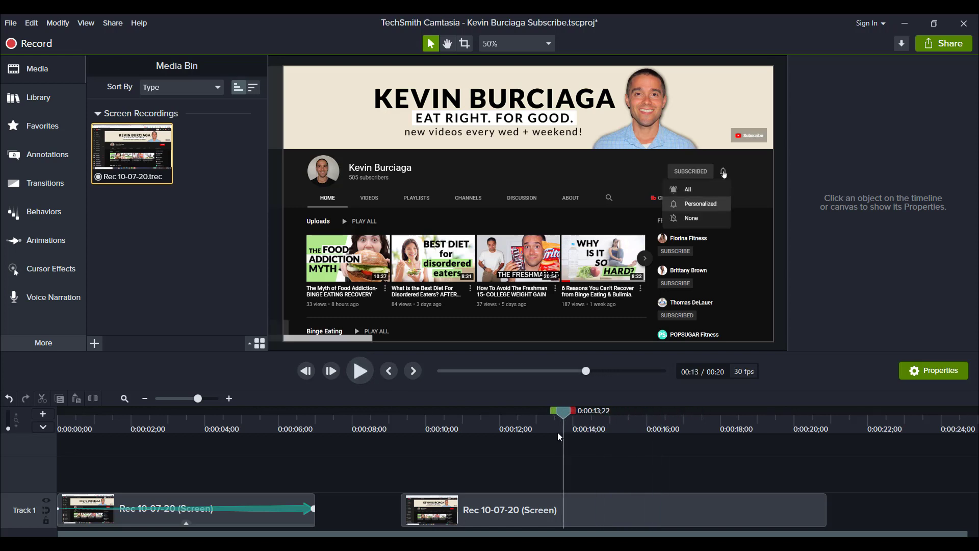
{"action": "key", "text": "space"}
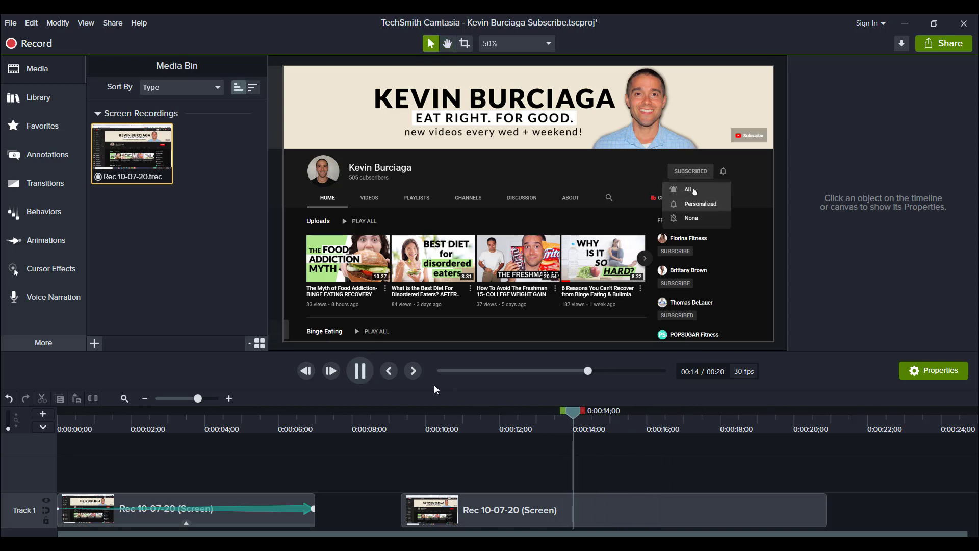
{"action": "left_click", "coordinate": [360, 380]}
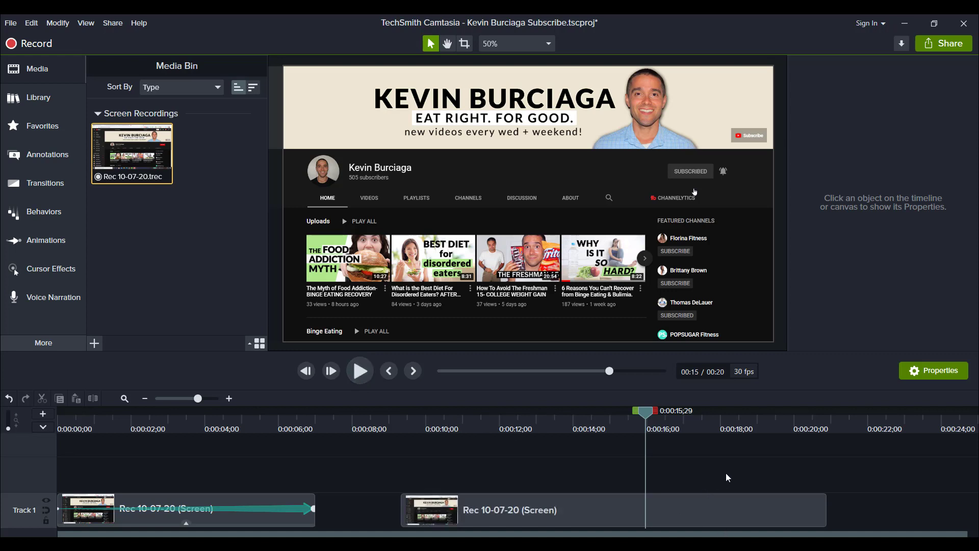
{"action": "left_click", "coordinate": [686, 514]}
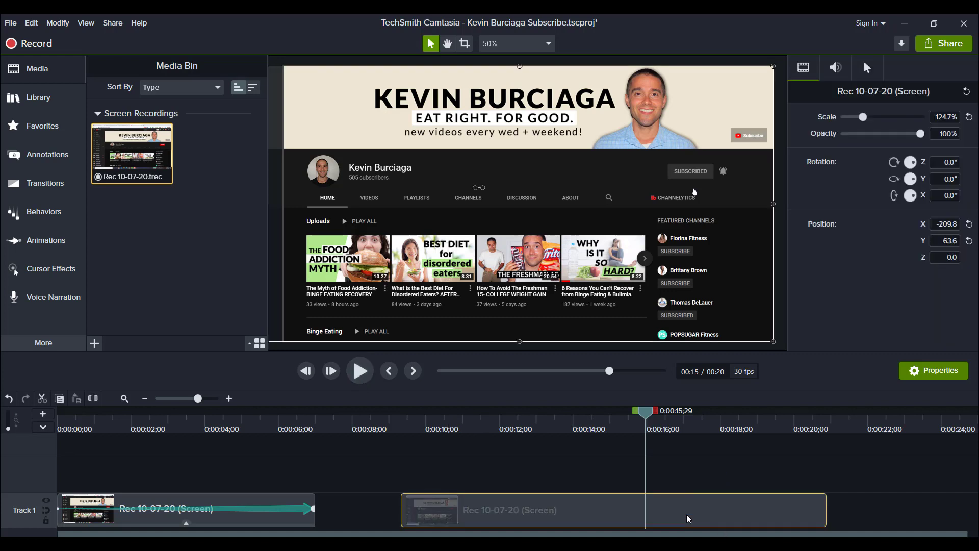
{"action": "key", "text": "s"}
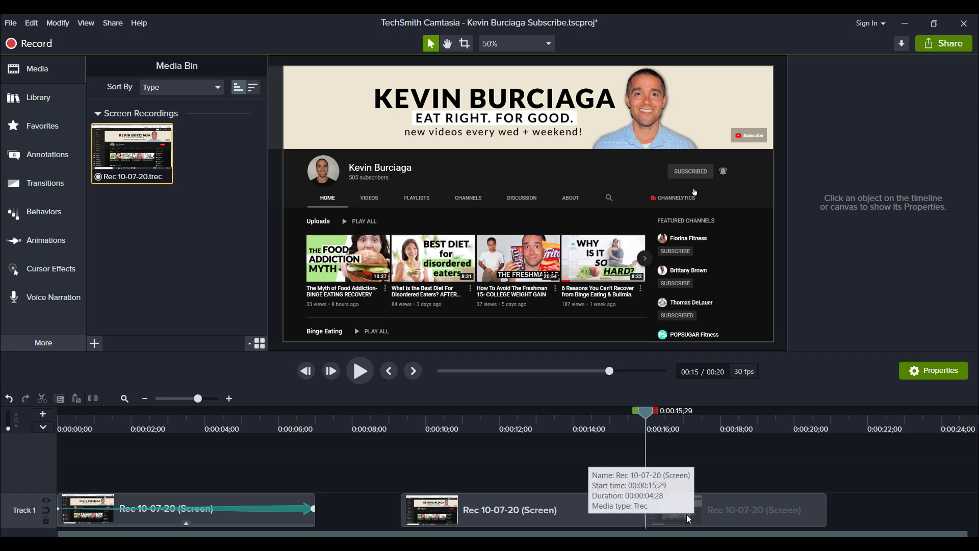
{"action": "left_click", "coordinate": [687, 514]}
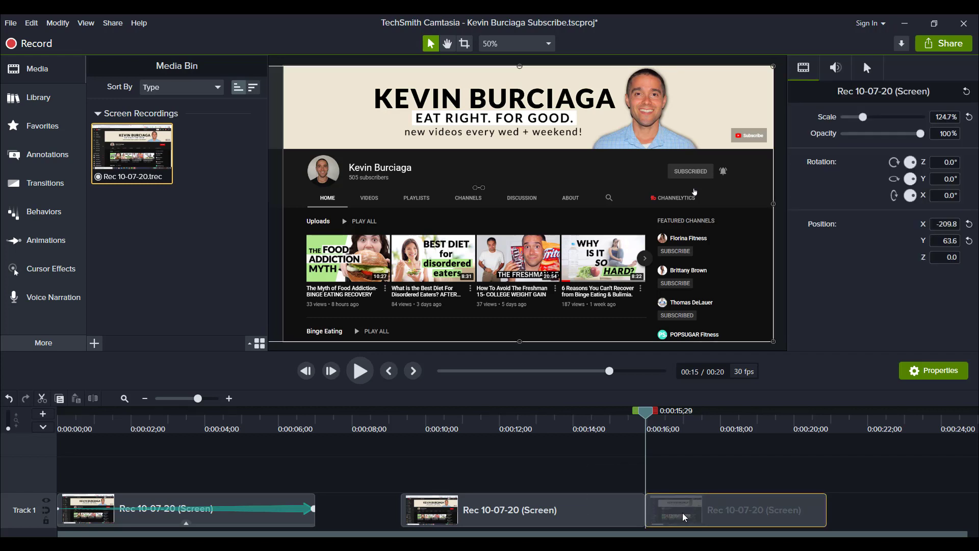
{"action": "key", "text": "Delete"}
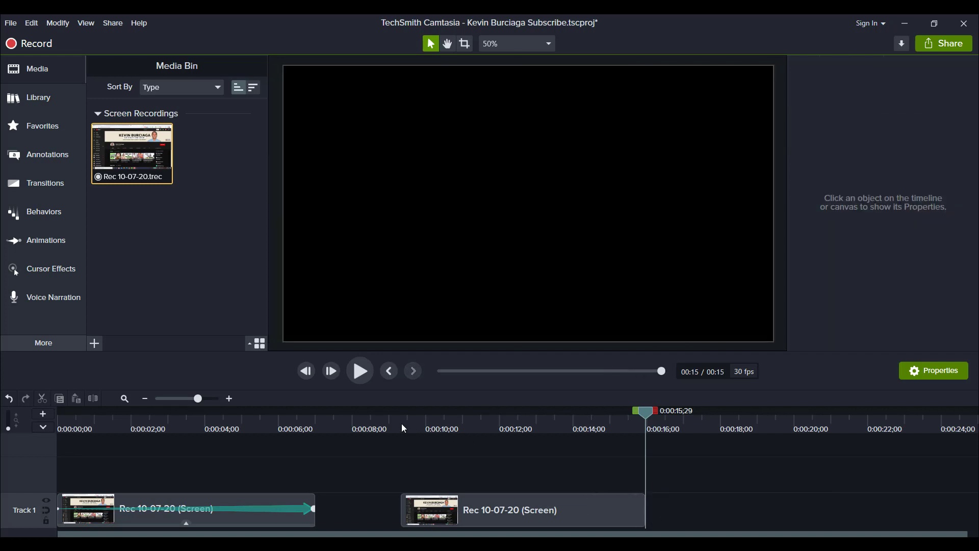
- Apply the Cursor Highlight effect to the second clip on Track 1
{"action": "mouse_move", "coordinate": [405, 429]}
{"action": "left_mouse_down"}
{"action": "mouse_move", "coordinate": [399, 415]}
{"action": "mouse_move", "coordinate": [642, 412]}
{"action": "mouse_move", "coordinate": [372, 402]}
{"action": "mouse_move", "coordinate": [479, 412]}
{"action": "mouse_move", "coordinate": [412, 443]}
{"action": "left_mouse_up"}
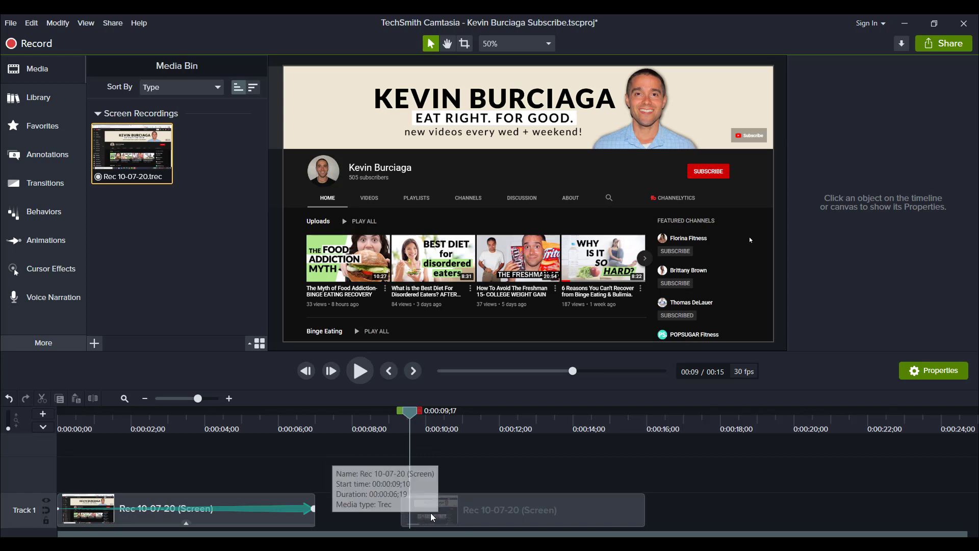
{"action": "left_click", "coordinate": [468, 516]}
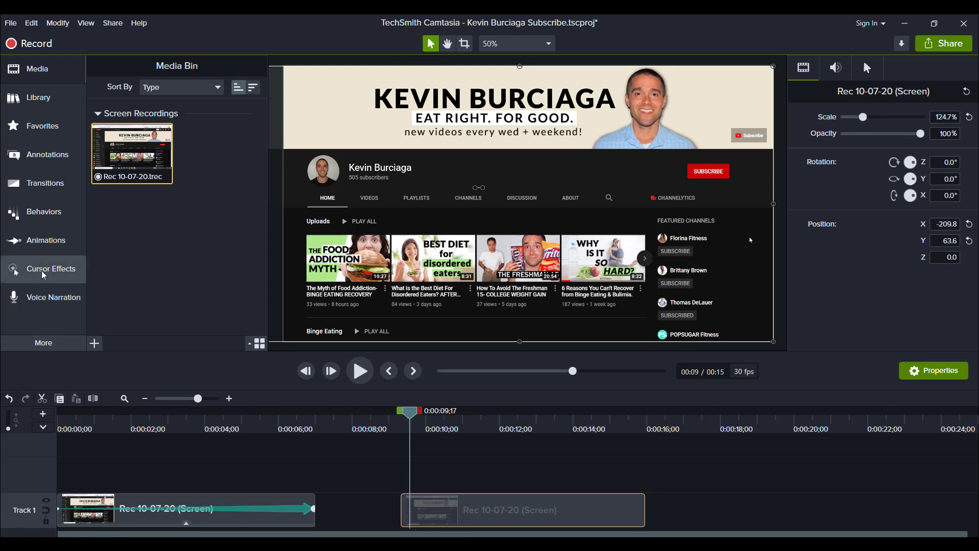
{"action": "left_click", "coordinate": [40, 347]}
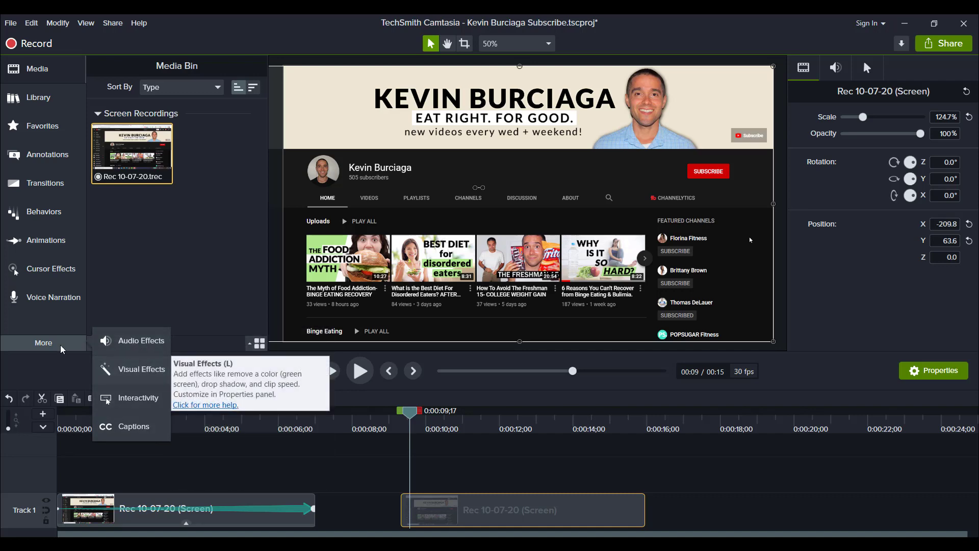
{"action": "left_click", "coordinate": [35, 272]}
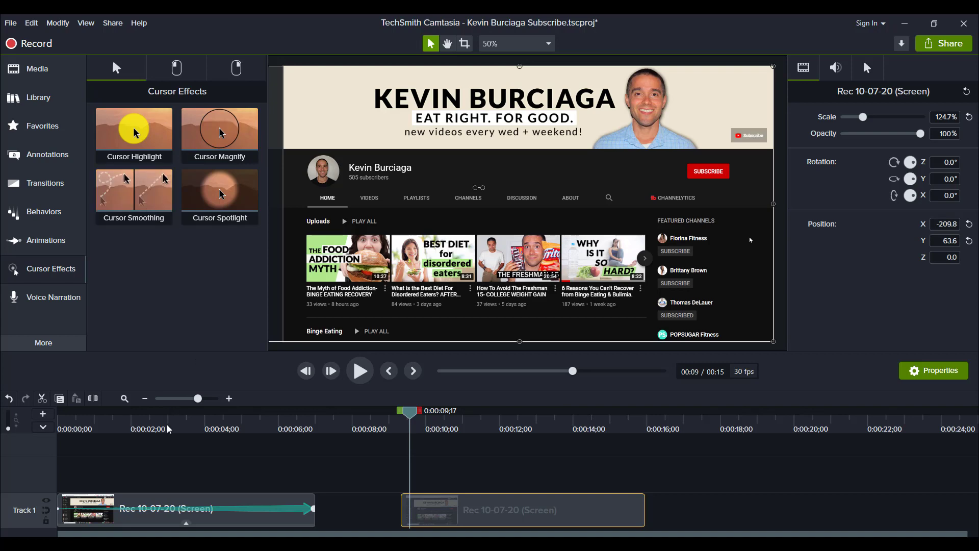
{"action": "mouse_move", "coordinate": [169, 429]}
{"action": "left_mouse_down"}
{"action": "mouse_move", "coordinate": [138, 427]}
{"action": "mouse_move", "coordinate": [154, 435]}
{"action": "left_mouse_up"}
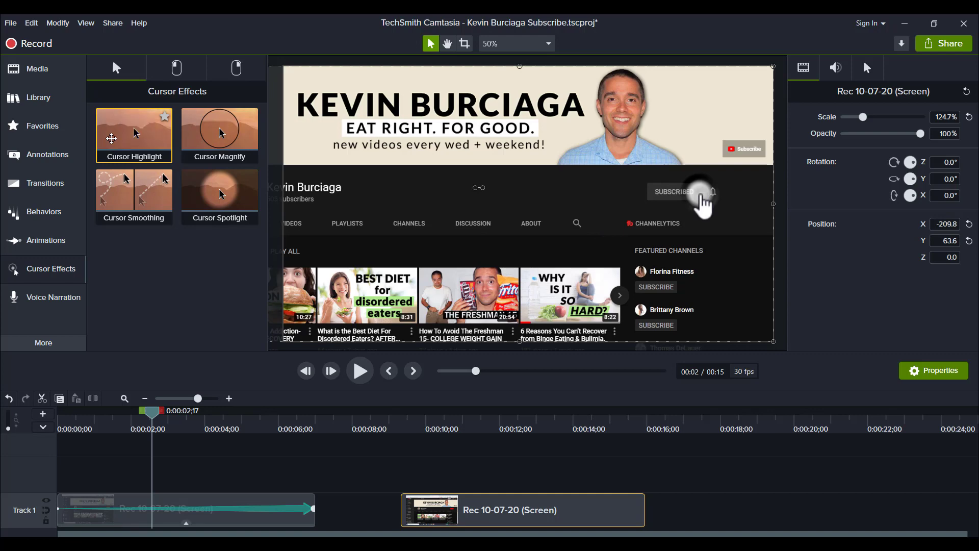
{"action": "left_click_drag", "start_coordinate": [123, 140], "coordinate": [454, 513]}
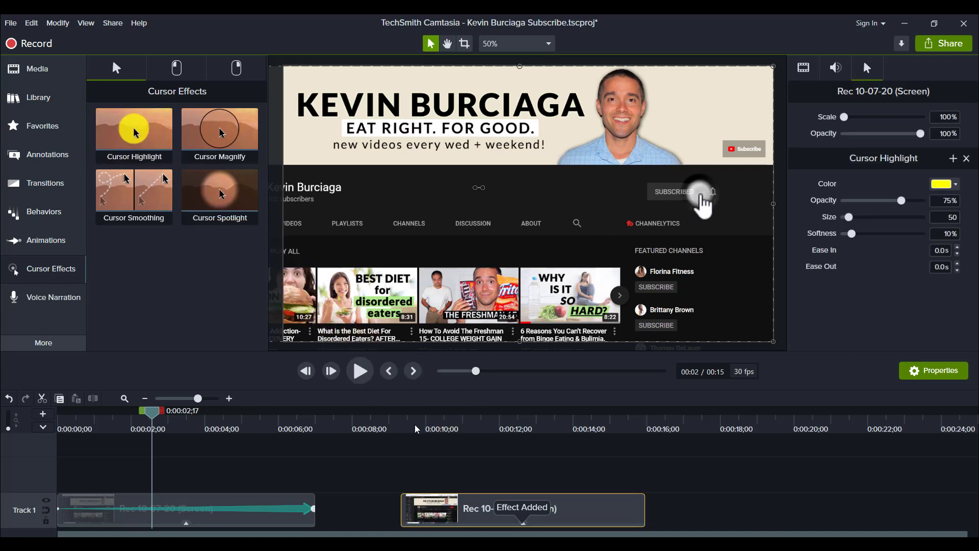
- Change the second clip's cursor highlight color to white, with the highlighted cursor over the Subscribe button
{"action": "left_click_drag", "start_coordinate": [409, 430], "coordinate": [434, 433]}
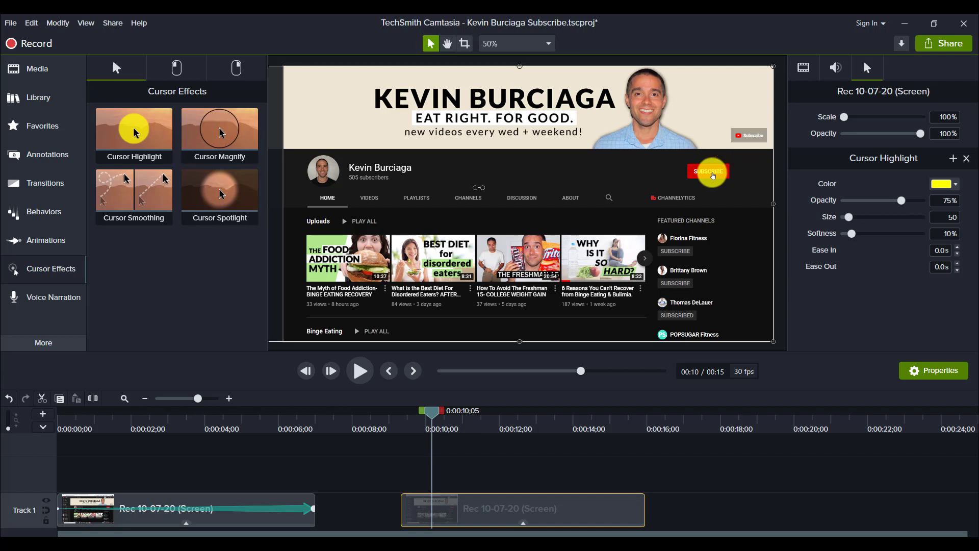
{"action": "left_click", "coordinate": [945, 184]}
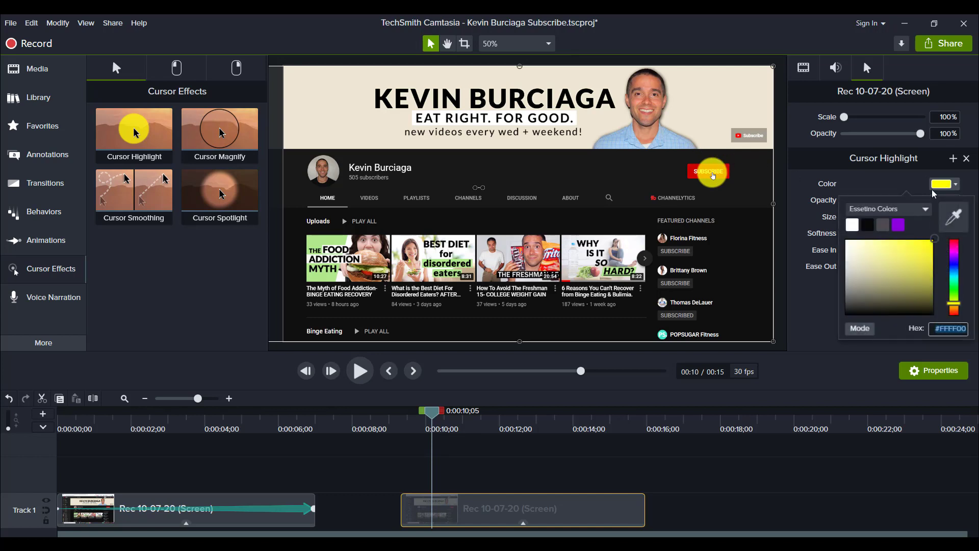
{"action": "left_click", "coordinate": [852, 225]}
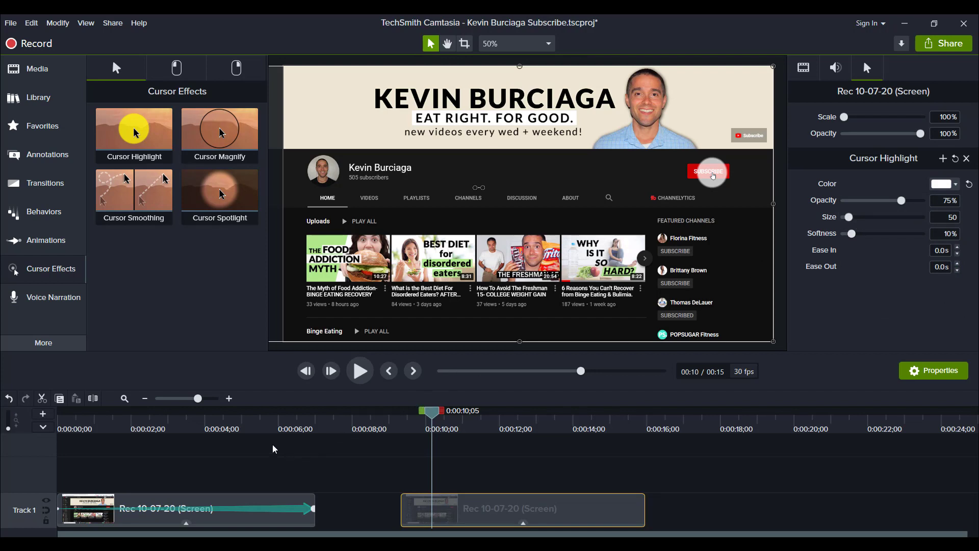
- Compare the highlight with the first clip's, then set its opacity to 63% and size to 39
{"action": "mouse_move", "coordinate": [249, 421]}
{"action": "left_mouse_down"}
{"action": "mouse_move", "coordinate": [219, 422]}
{"action": "mouse_move", "coordinate": [250, 425]}
{"action": "left_mouse_up"}
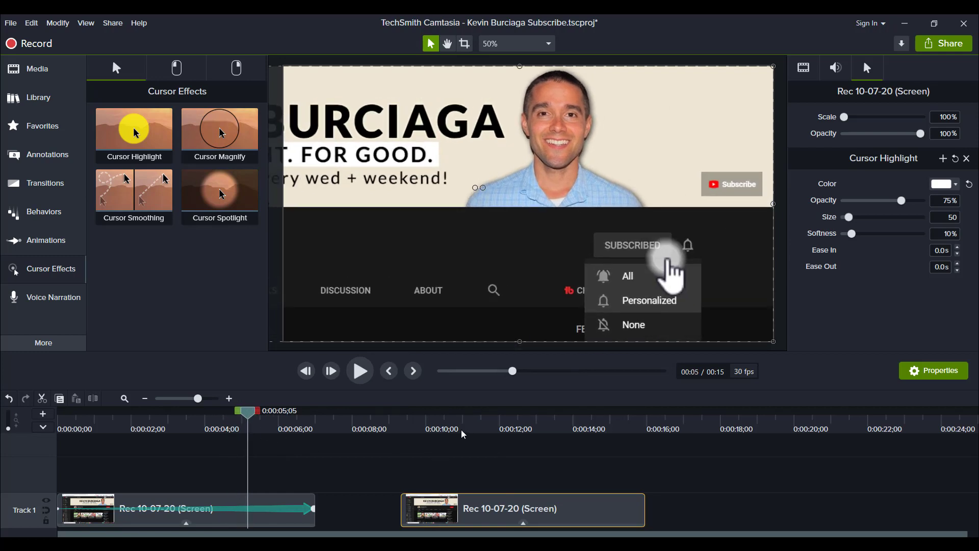
{"action": "mouse_move", "coordinate": [463, 431]}
{"action": "left_mouse_down"}
{"action": "mouse_move", "coordinate": [502, 424]}
{"action": "mouse_move", "coordinate": [470, 424]}
{"action": "left_mouse_up"}
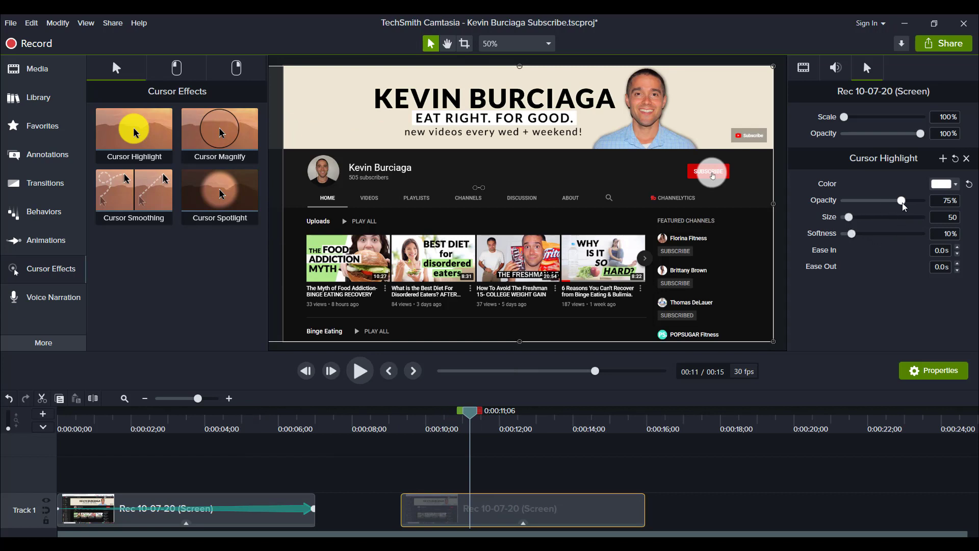
{"action": "mouse_move", "coordinate": [904, 206]}
{"action": "left_mouse_down"}
{"action": "mouse_move", "coordinate": [876, 206]}
{"action": "mouse_move", "coordinate": [912, 207]}
{"action": "mouse_move", "coordinate": [894, 208]}
{"action": "left_mouse_up"}
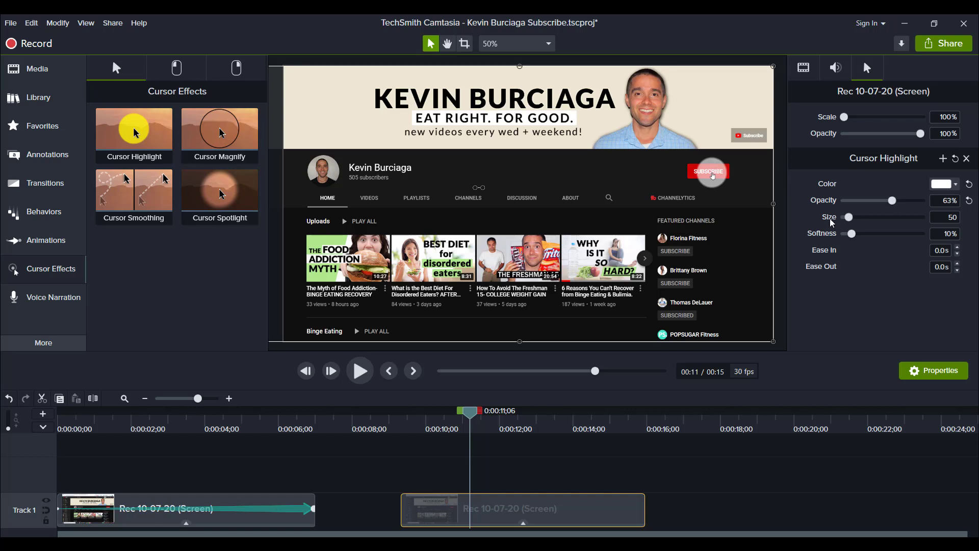
{"action": "left_click_drag", "start_coordinate": [850, 223], "coordinate": [849, 225]}
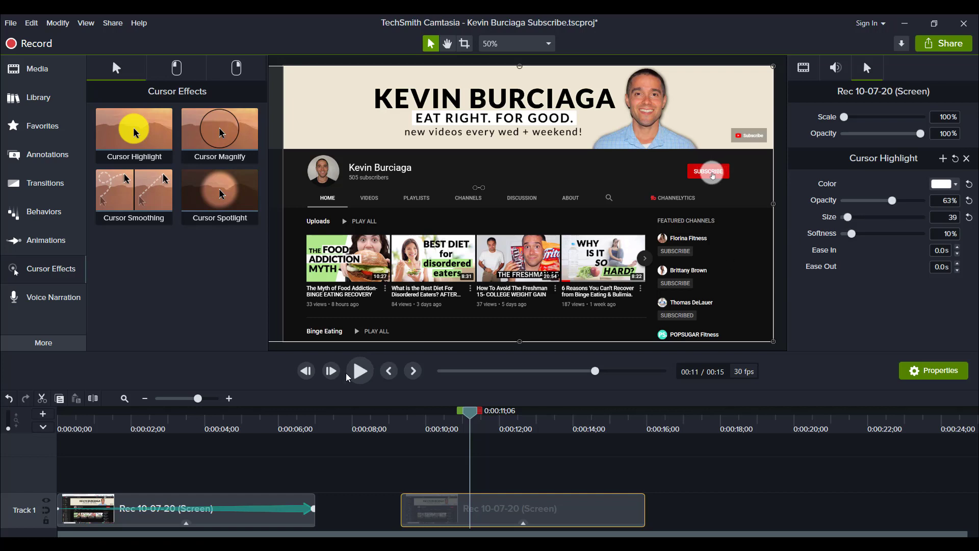
- Check the first clip's highlight again and set the second clip's highlight softness to 16%
{"action": "left_click", "coordinate": [242, 444]}
{"action": "left_click_drag", "start_coordinate": [233, 428], "coordinate": [255, 429]}
{"action": "left_click_drag", "start_coordinate": [452, 423], "coordinate": [448, 419]}
{"action": "left_click", "coordinate": [480, 505]}
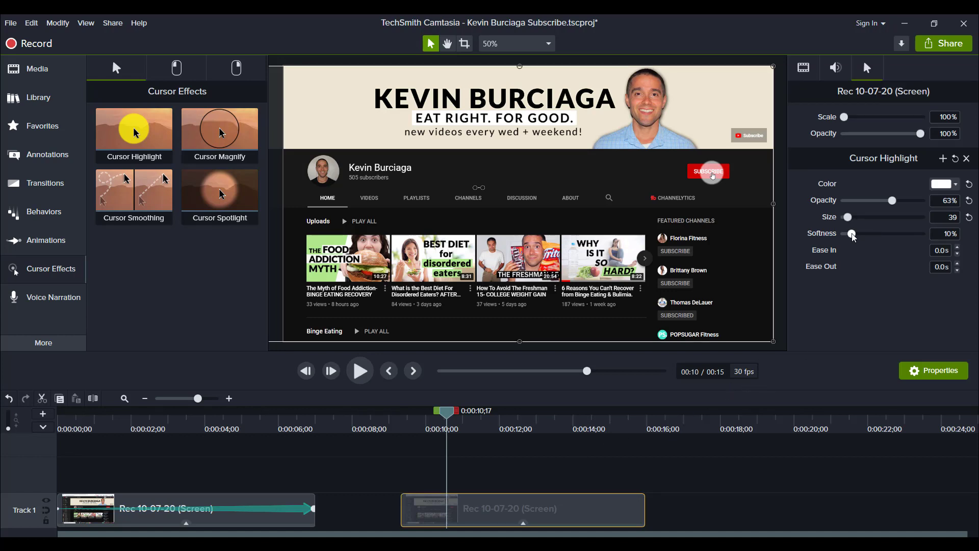
{"action": "mouse_move", "coordinate": [852, 234]}
{"action": "left_mouse_down"}
{"action": "mouse_move", "coordinate": [862, 235]}
{"action": "mouse_move", "coordinate": [841, 235]}
{"action": "left_mouse_up"}
{"action": "left_click_drag", "start_coordinate": [845, 236], "coordinate": [857, 241]}
- Play the first clip from the beginning and add the Left Click Sound effect to the second clip
{"action": "left_click", "coordinate": [171, 72]}
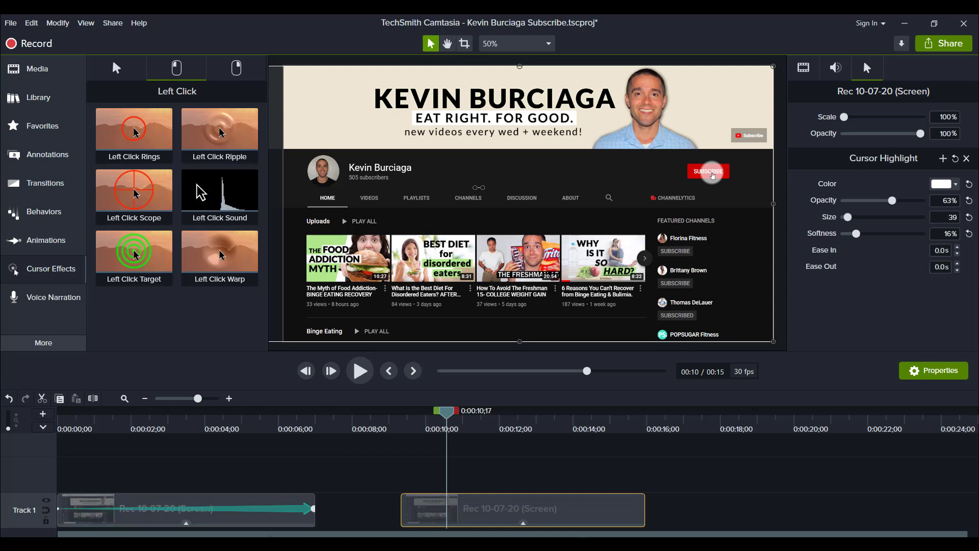
{"action": "key", "text": "Home"}
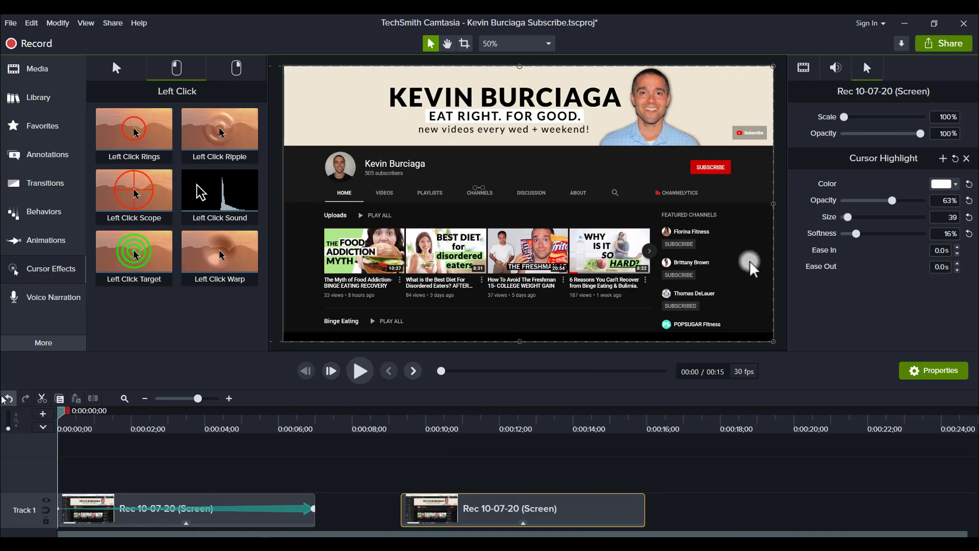
{"action": "key", "text": "space"}
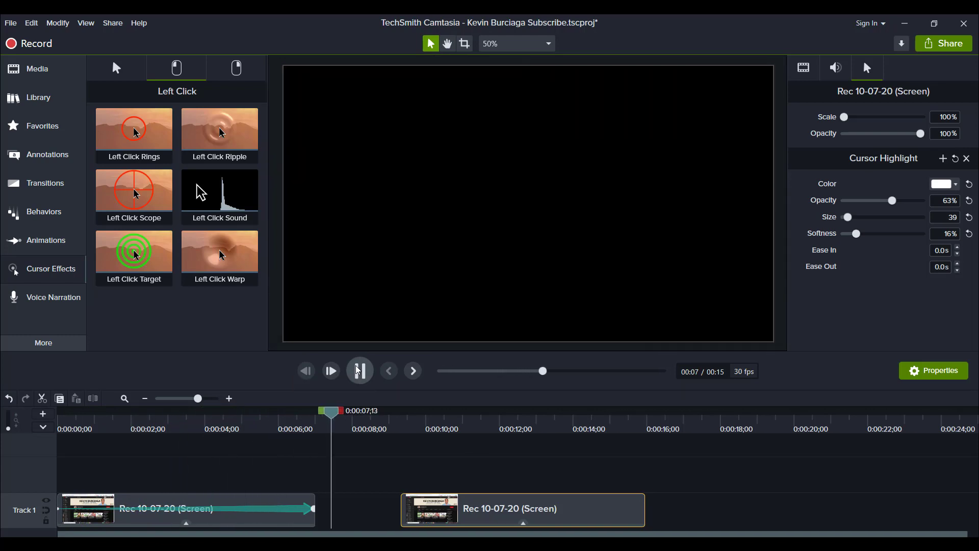
{"action": "left_click", "coordinate": [359, 371]}
{"action": "left_click_drag", "start_coordinate": [407, 427], "coordinate": [421, 427]}
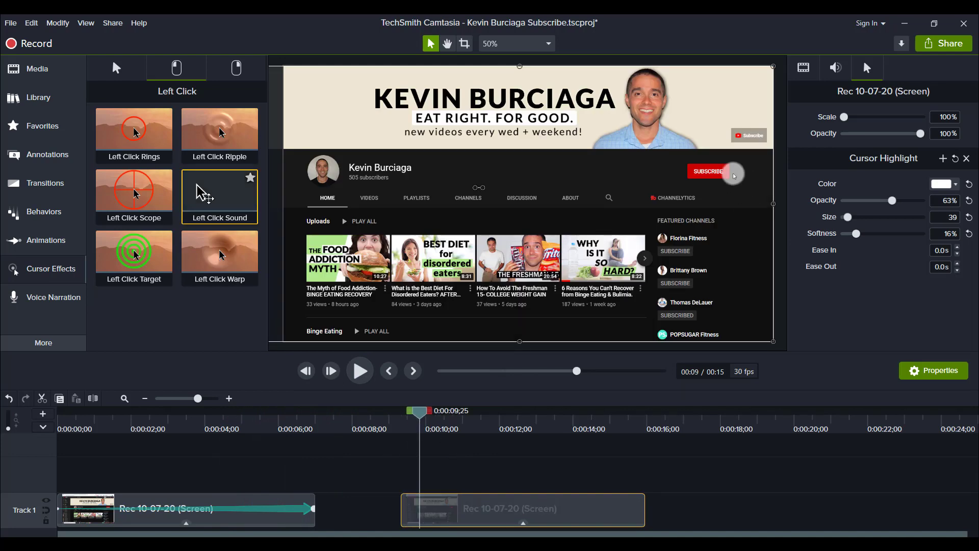
{"action": "left_click_drag", "start_coordinate": [198, 186], "coordinate": [461, 519]}
- Play back the second clip's click sound, raise its volume to 143%, and play the clip again from its start
{"action": "left_click_drag", "start_coordinate": [408, 427], "coordinate": [405, 429]}
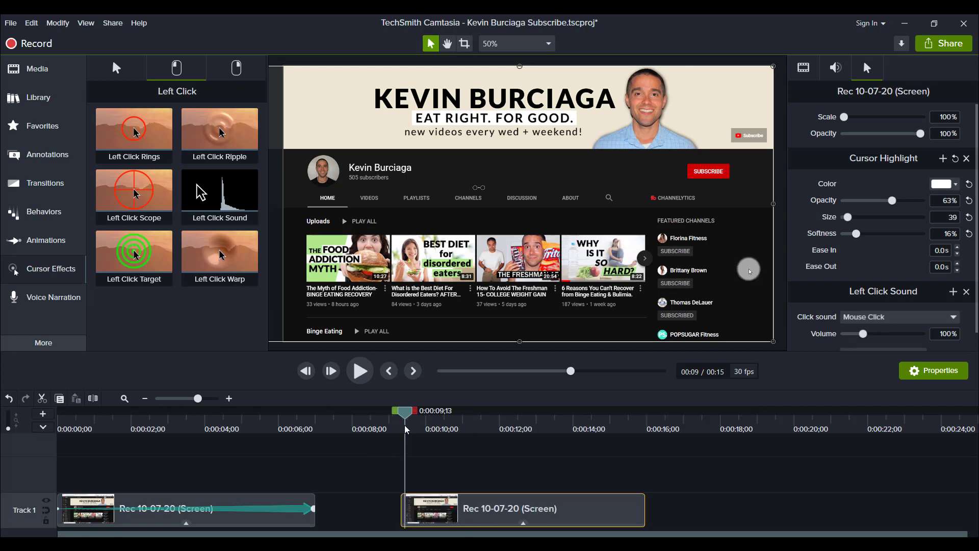
{"action": "key", "text": "space"}
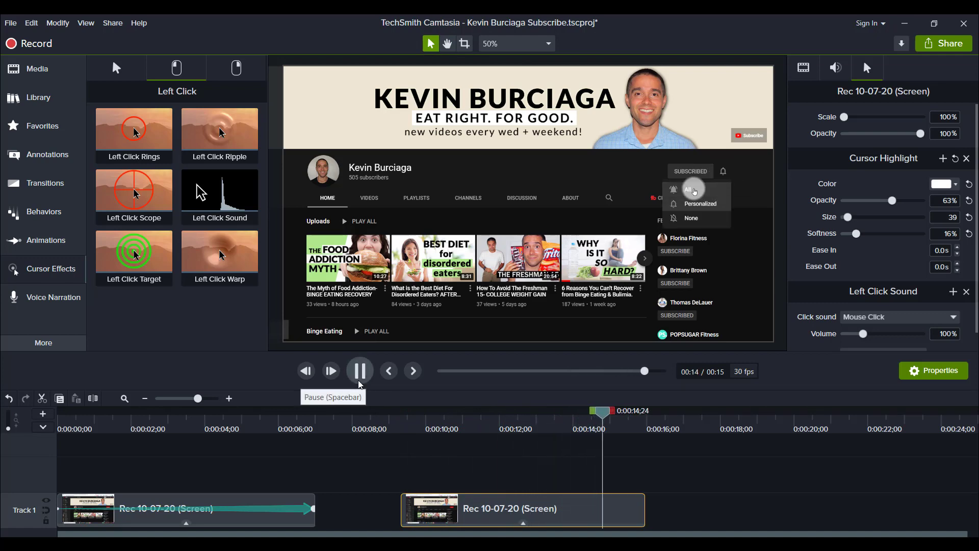
{"action": "left_click", "coordinate": [467, 423]}
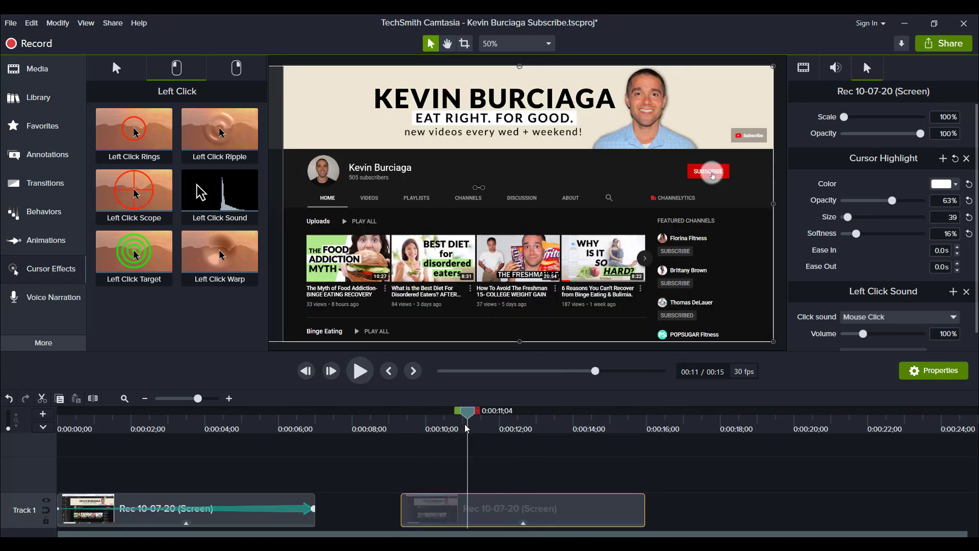
{"action": "left_click", "coordinate": [464, 424]}
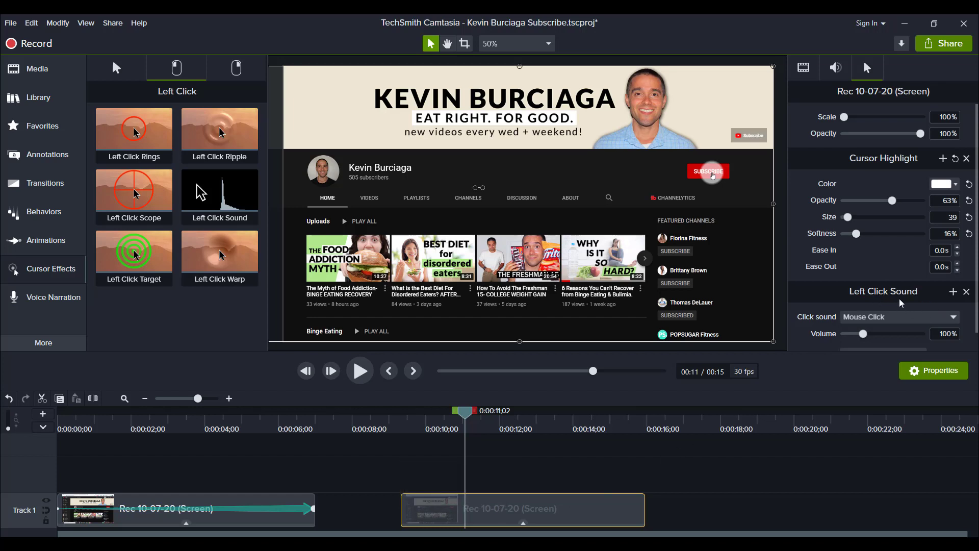
{"action": "scroll", "coordinate": [899, 299], "scroll_direction": "down", "scroll_amount": 1}
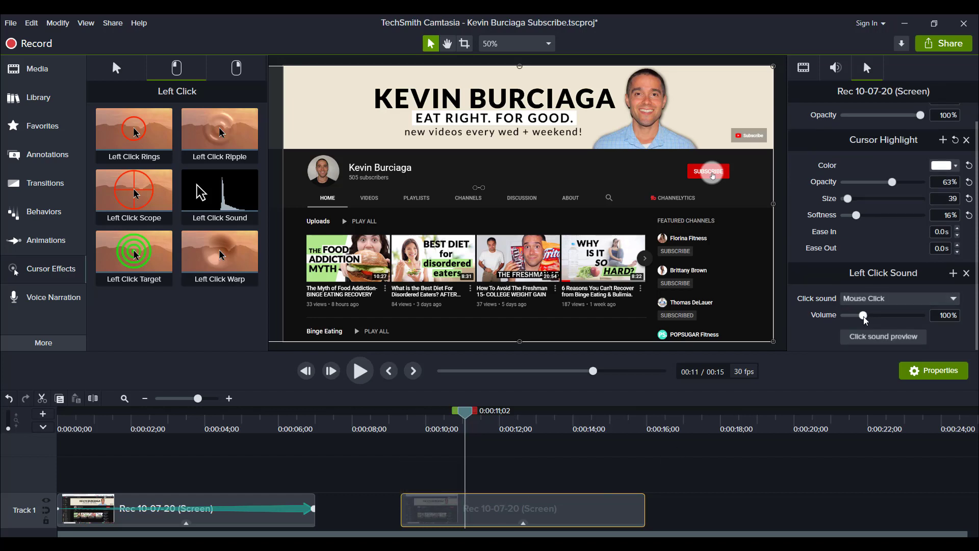
{"action": "left_click_drag", "start_coordinate": [865, 320], "coordinate": [874, 321]}
{"action": "left_click", "coordinate": [405, 423]}
{"action": "key", "text": "space"}
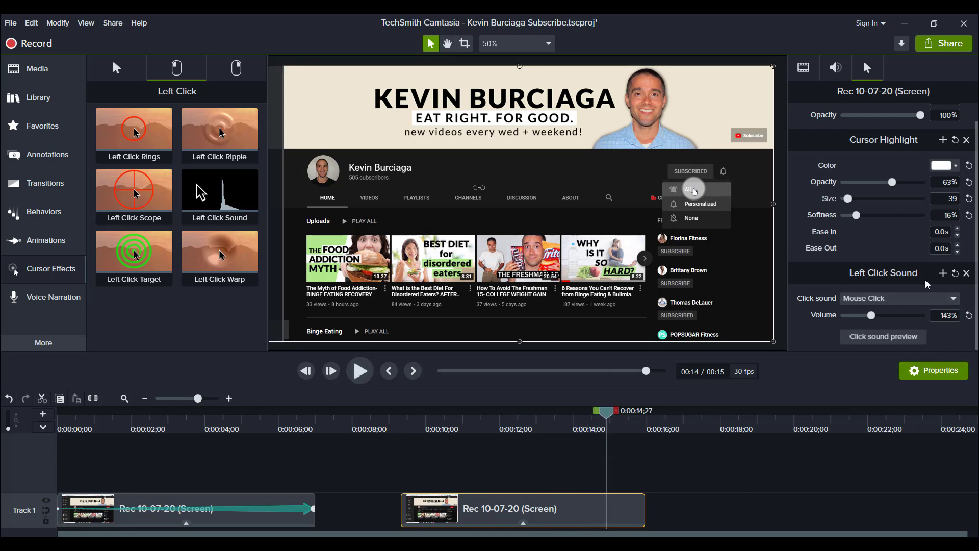
- Enlarge the second clip's cursor to a scale of 276% and compare it with the first clip's cursor
{"action": "scroll", "coordinate": [925, 279], "scroll_direction": "up", "scroll_amount": 1}
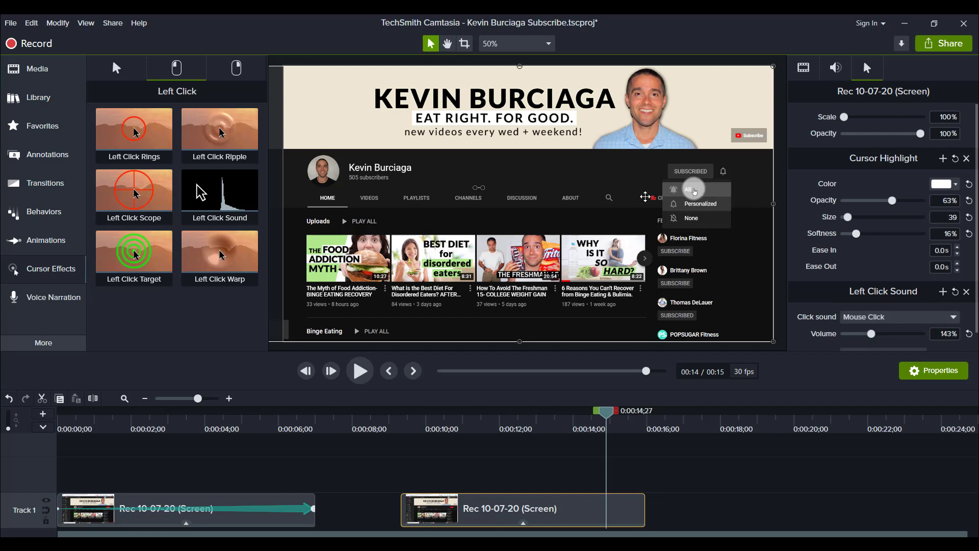
{"action": "left_click_drag", "start_coordinate": [416, 421], "coordinate": [430, 450]}
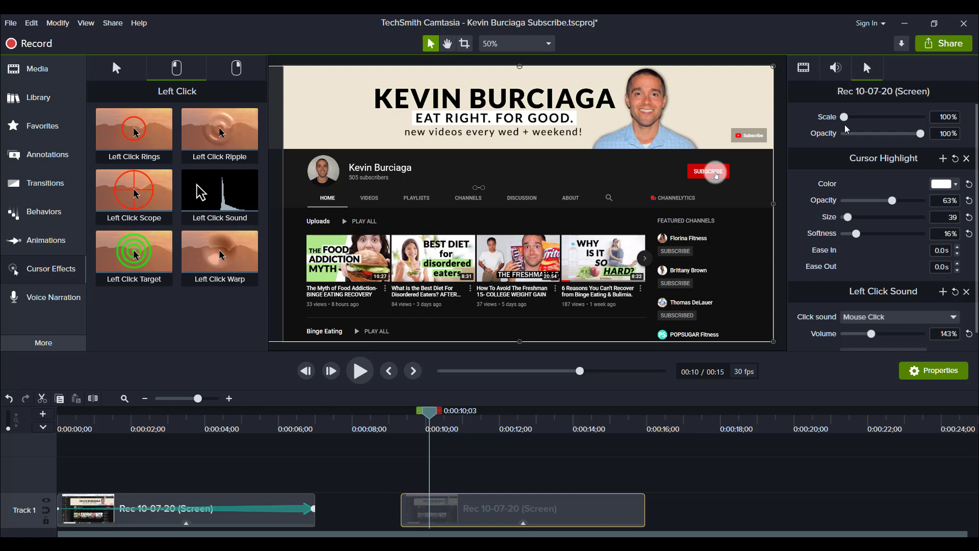
{"action": "left_click_drag", "start_coordinate": [844, 118], "coordinate": [877, 121]}
{"action": "left_click_drag", "start_coordinate": [877, 121], "coordinate": [877, 121]}
{"action": "left_click_drag", "start_coordinate": [234, 422], "coordinate": [264, 433]}
{"action": "left_click_drag", "start_coordinate": [411, 422], "coordinate": [422, 488]}
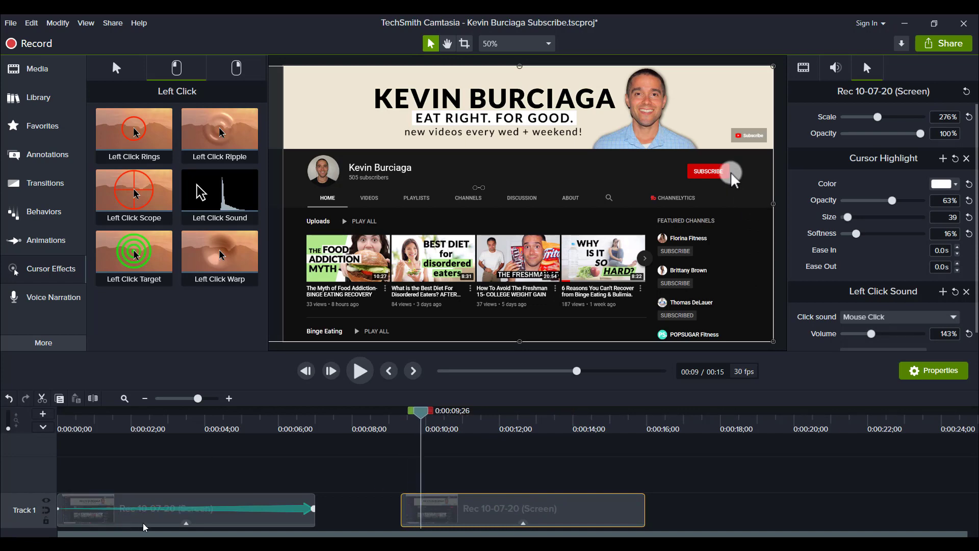
- Play the first clip from the beginning and the second clip from its start to compare their enlarged cursors
{"action": "left_click_drag", "start_coordinate": [421, 411], "coordinate": [2, 414]}
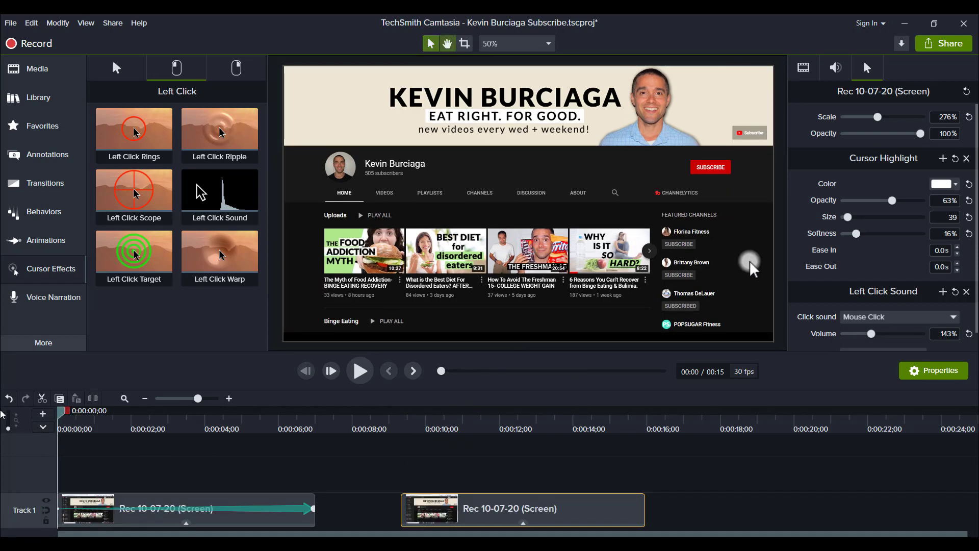
{"action": "key", "text": "space"}
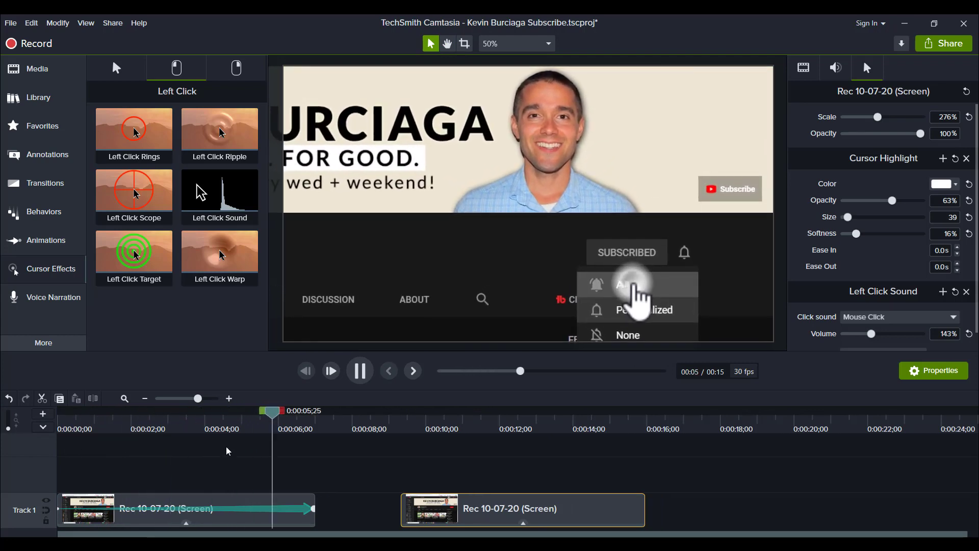
{"action": "left_click", "coordinate": [402, 424]}
{"action": "key", "text": "space"}
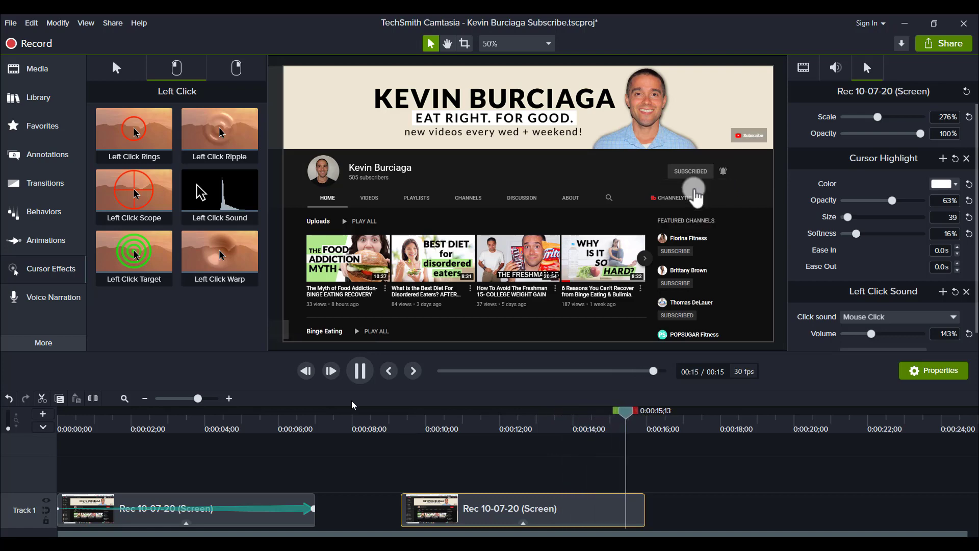
{"action": "left_click", "coordinate": [411, 432]}
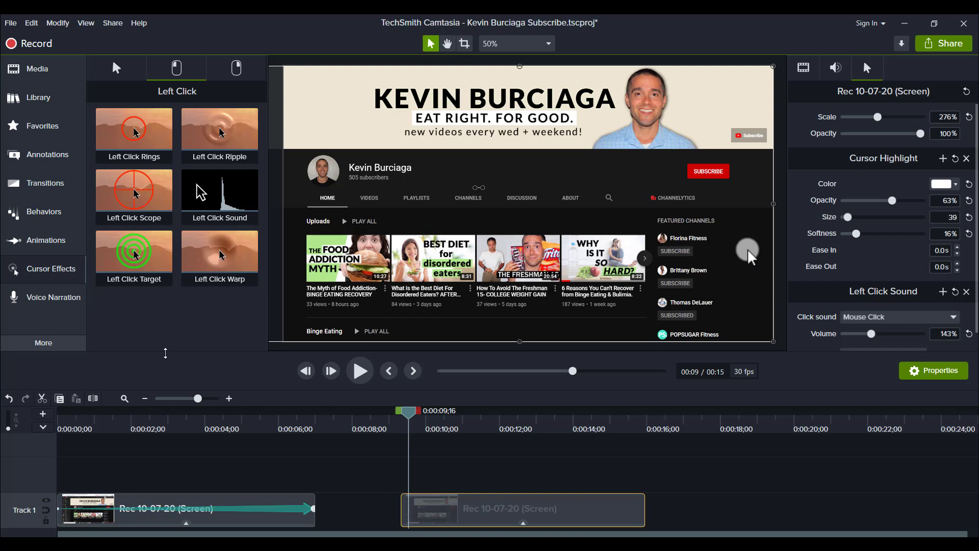
- Add a Custom animation near the start of the second clip and place the playhead at the animation's end
{"action": "left_click", "coordinate": [36, 243]}
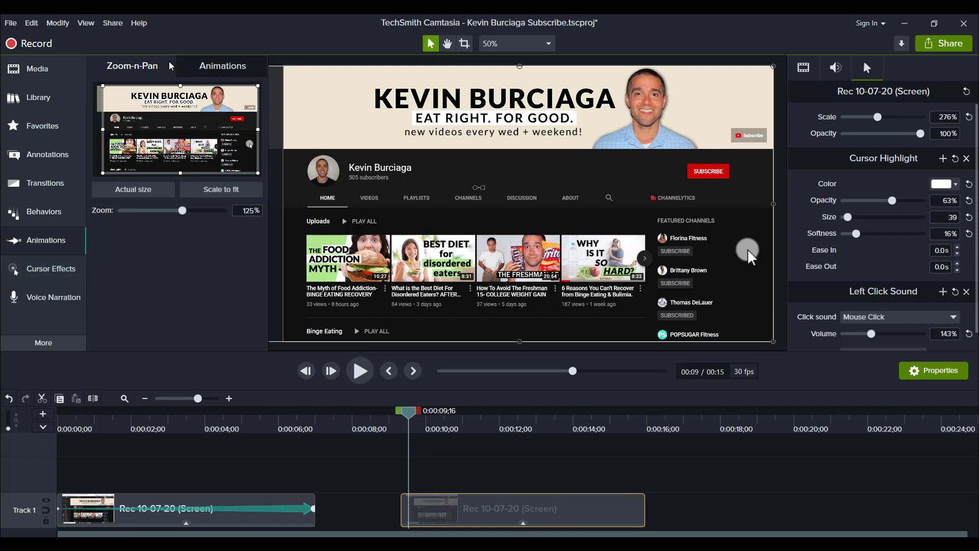
{"action": "left_click", "coordinate": [232, 67]}
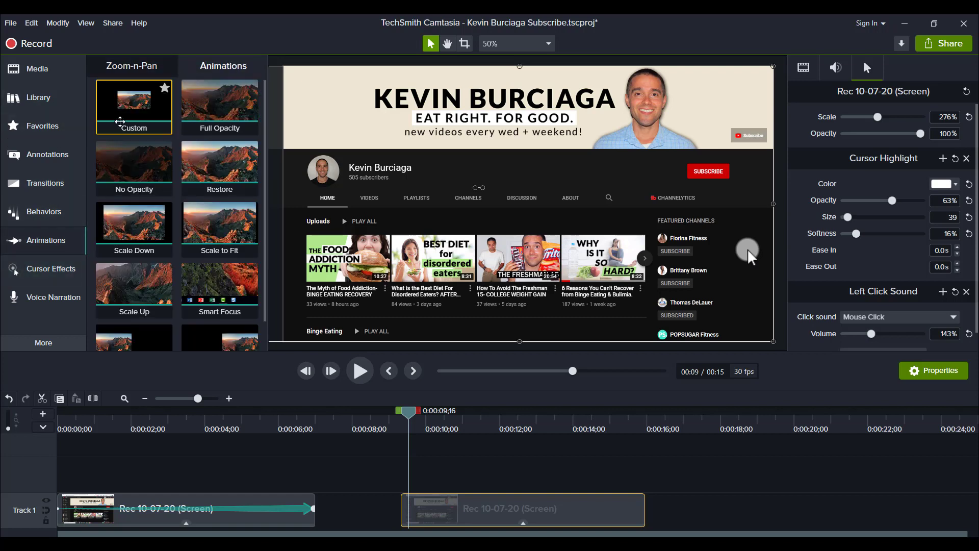
{"action": "left_click_drag", "start_coordinate": [126, 91], "coordinate": [441, 509]}
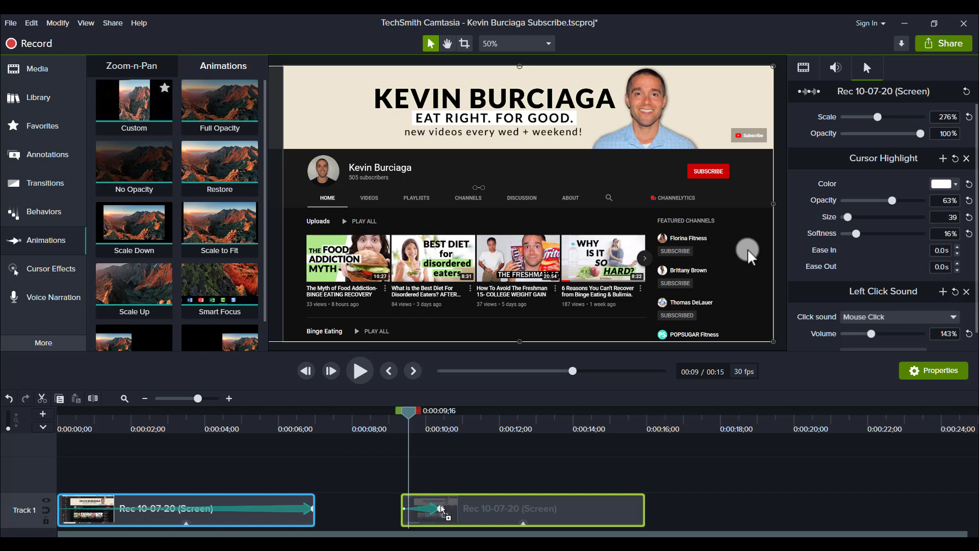
{"action": "left_click", "coordinate": [442, 509]}
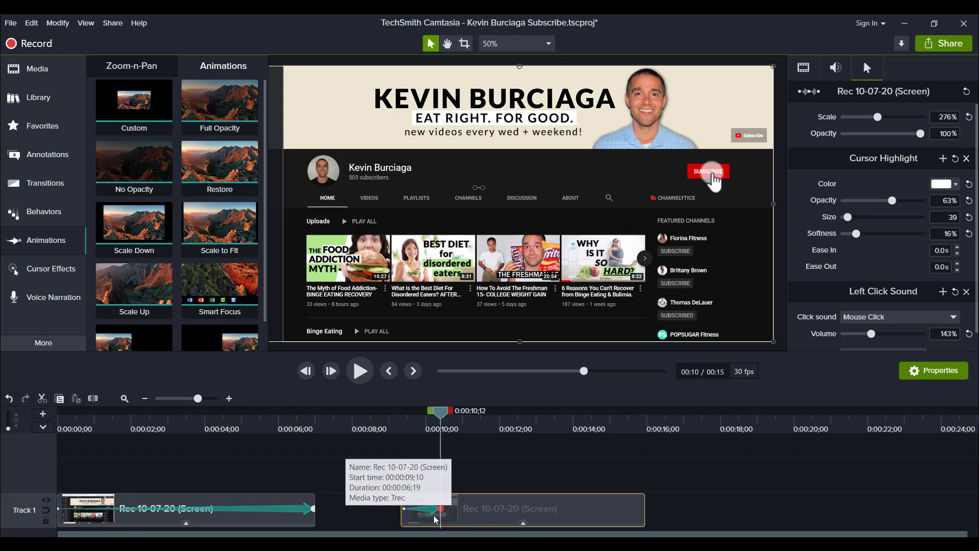
- Zoom the second clip to 220% at the animation's end, framing the upper-right area around the Subscribe button
{"action": "left_click", "coordinate": [129, 65]}
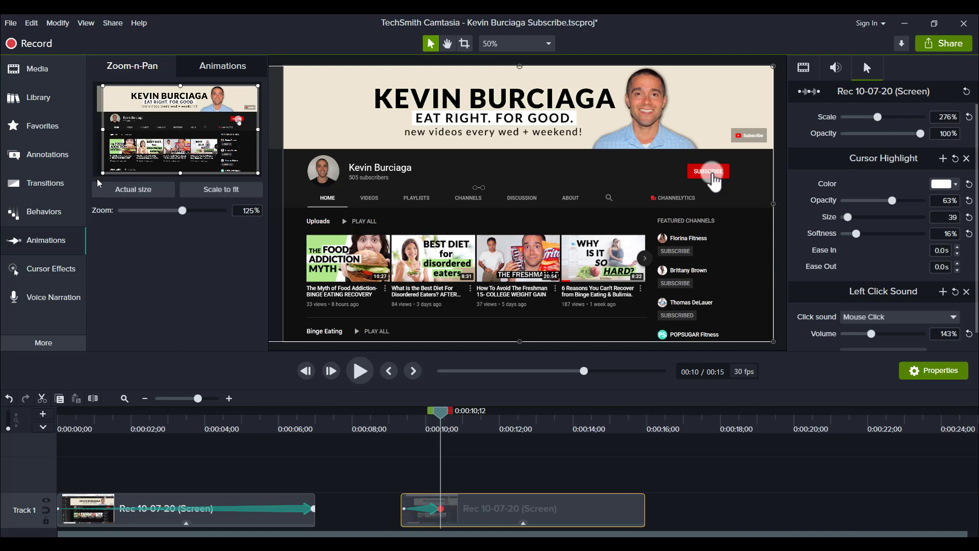
{"action": "left_click_drag", "start_coordinate": [103, 174], "coordinate": [166, 137]}
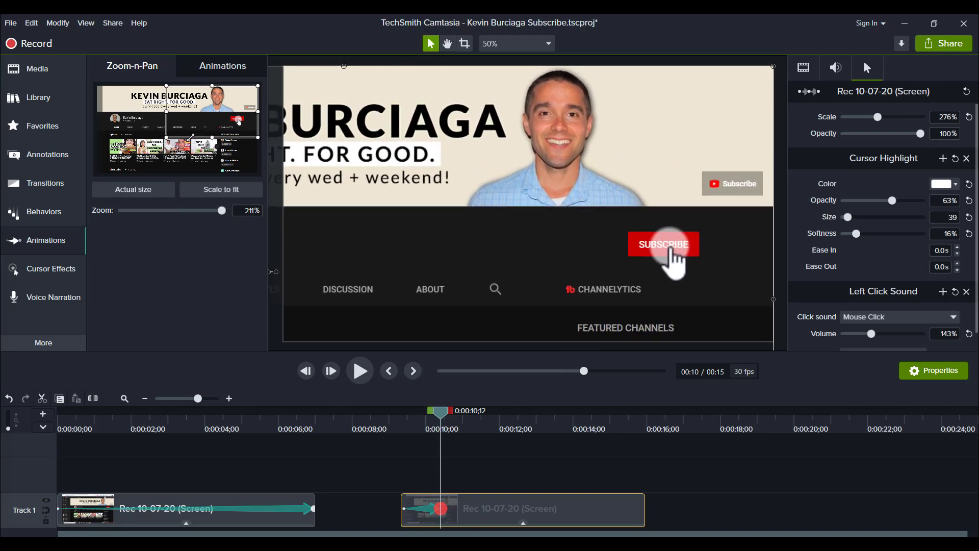
{"action": "left_click_drag", "start_coordinate": [198, 137], "coordinate": [217, 118]}
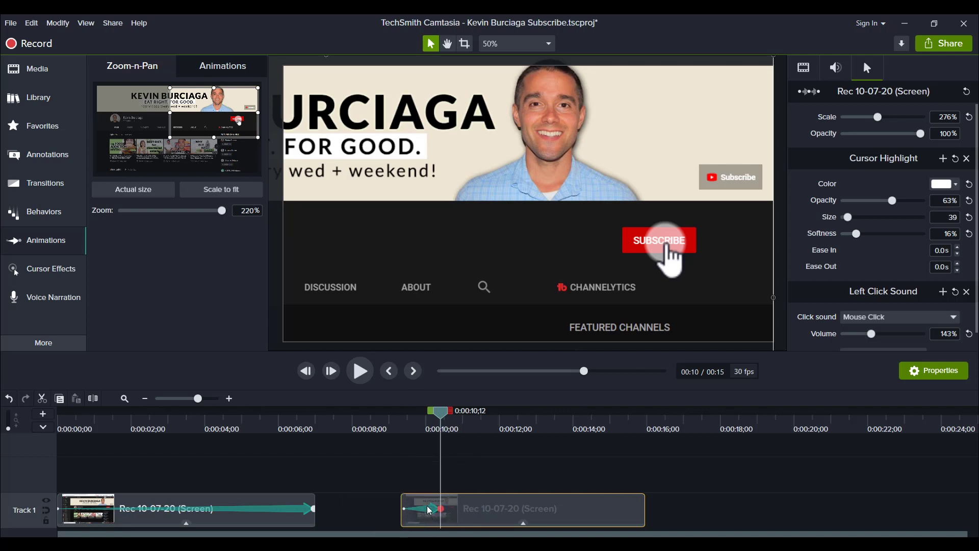
- Stretch the zoom animation to the end of the second clip and play the clip from its start
{"action": "left_click_drag", "start_coordinate": [441, 510], "coordinate": [648, 511]}
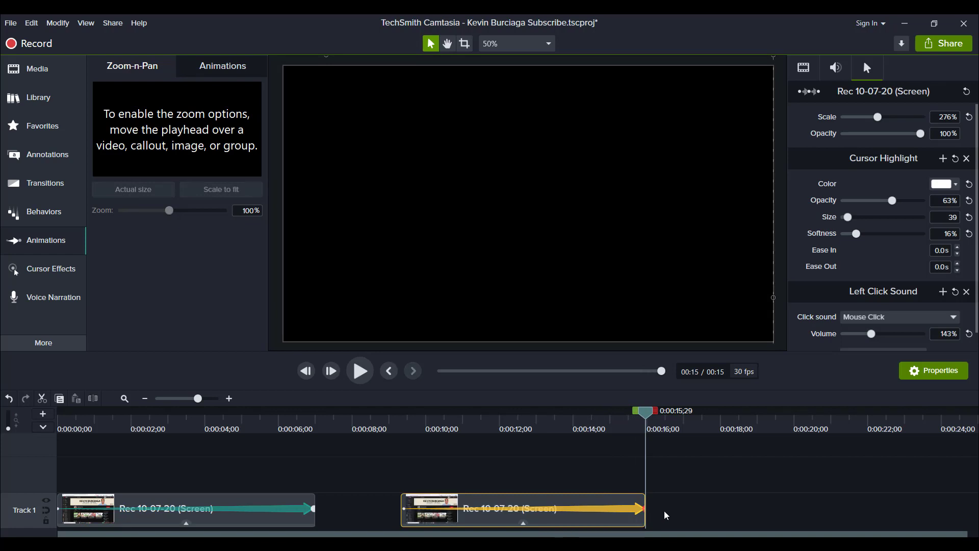
{"action": "left_click", "coordinate": [401, 420]}
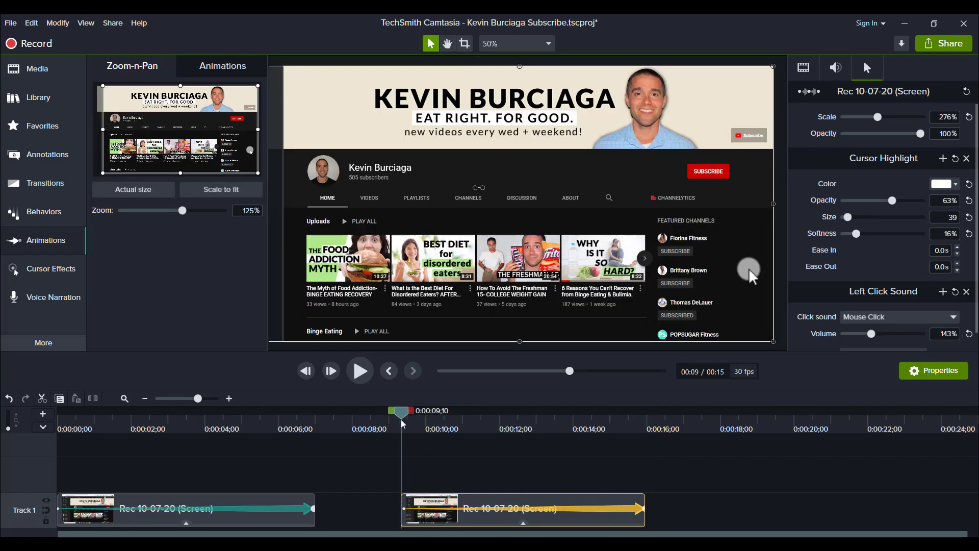
{"action": "left_click", "coordinate": [360, 371]}
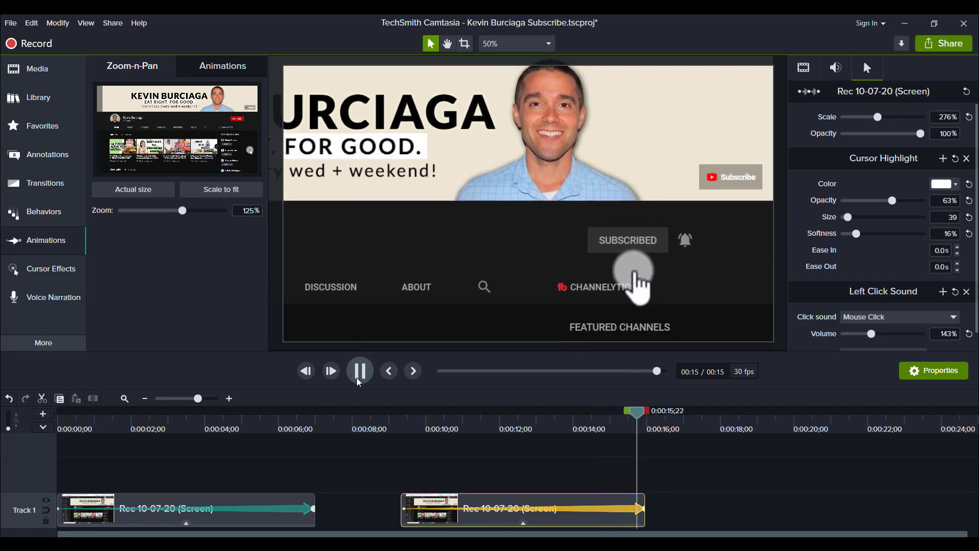
- Compare the second clip's zoom with the first clip's, replay the second clip, and check its closing and opening frames
{"action": "left_click", "coordinate": [270, 423]}
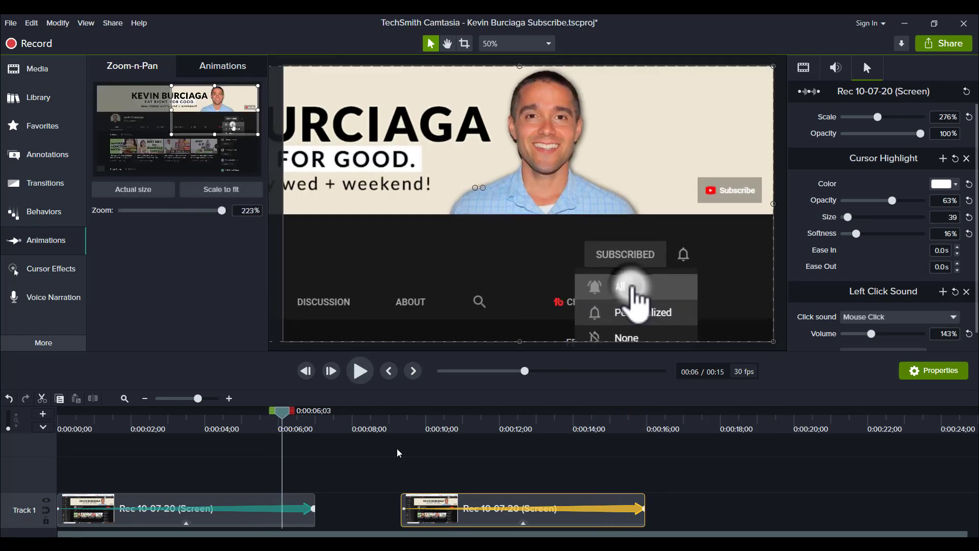
{"action": "left_click", "coordinate": [511, 430]}
{"action": "left_click_drag", "start_coordinate": [512, 429], "coordinate": [411, 444]}
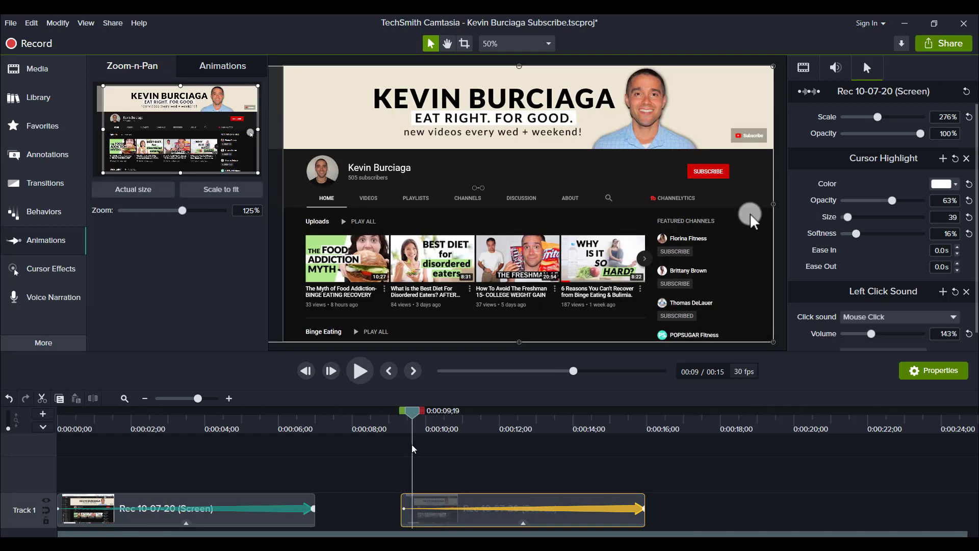
{"action": "left_click", "coordinate": [361, 379]}
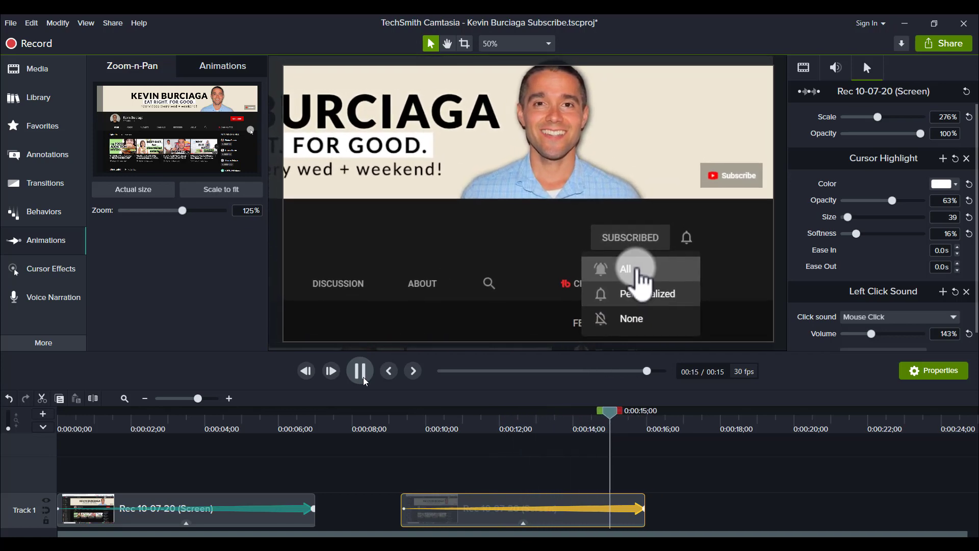
{"action": "left_click", "coordinate": [624, 422]}
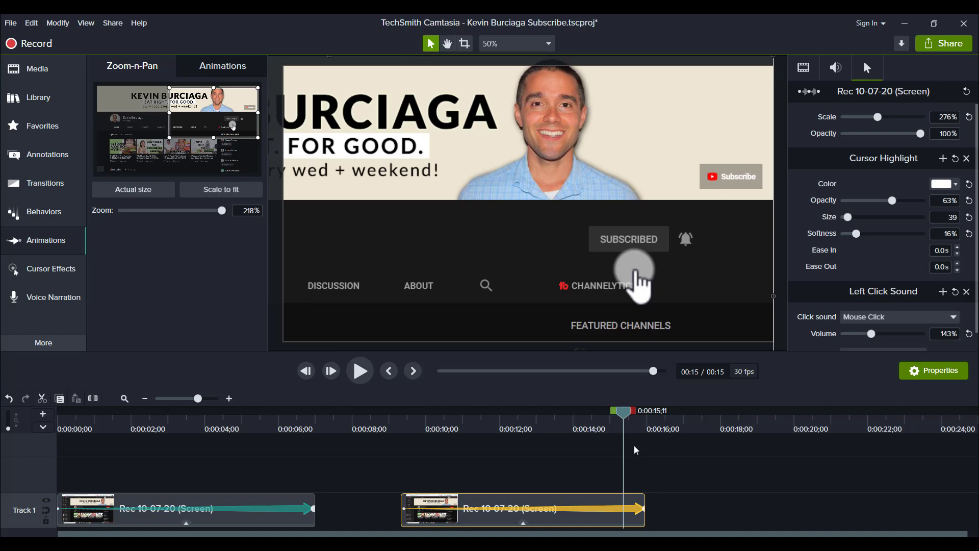
{"action": "left_click", "coordinate": [413, 450]}
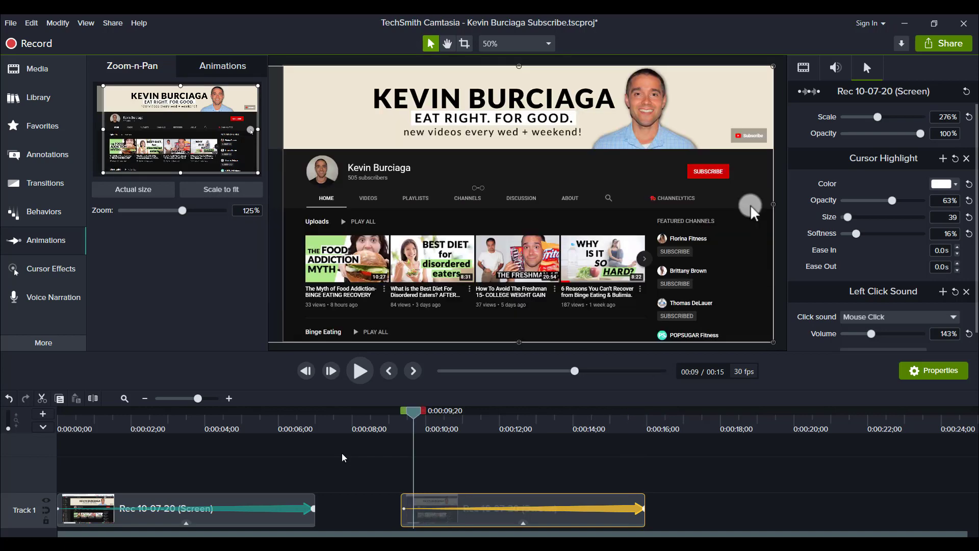